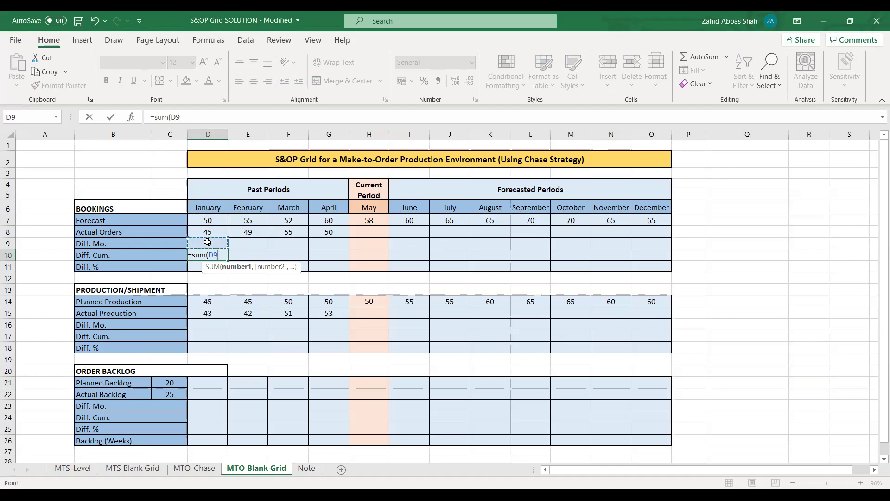
Complete the January Bookings cumulative difference in D10 as =SUM($D$9:D9), with the start of the range locked
{"action": "key", "text": "F8"}
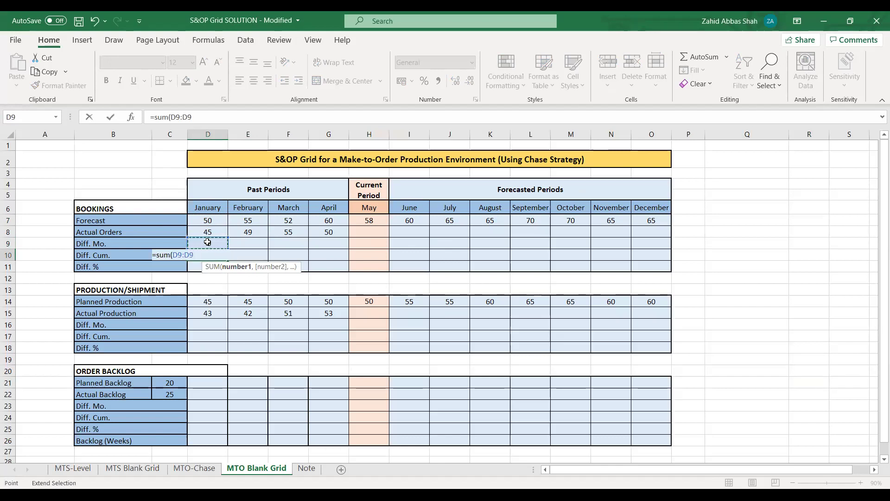
{"action": "type", "text": ")"}
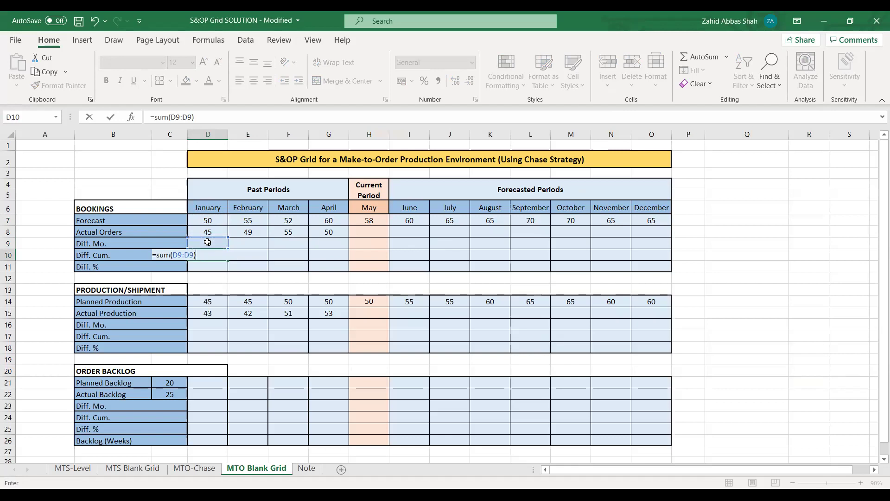
{"action": "left_click", "coordinate": [176, 255]}
{"action": "key", "text": "F4"}
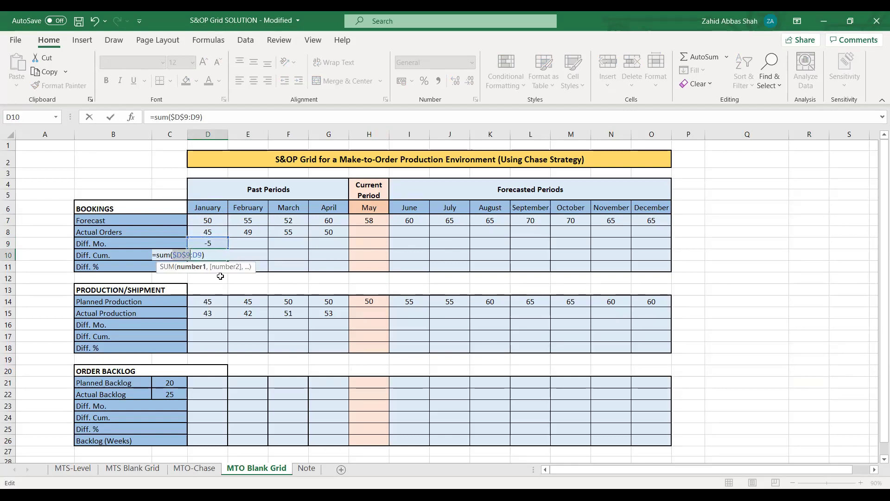
{"action": "key", "text": "Return"}
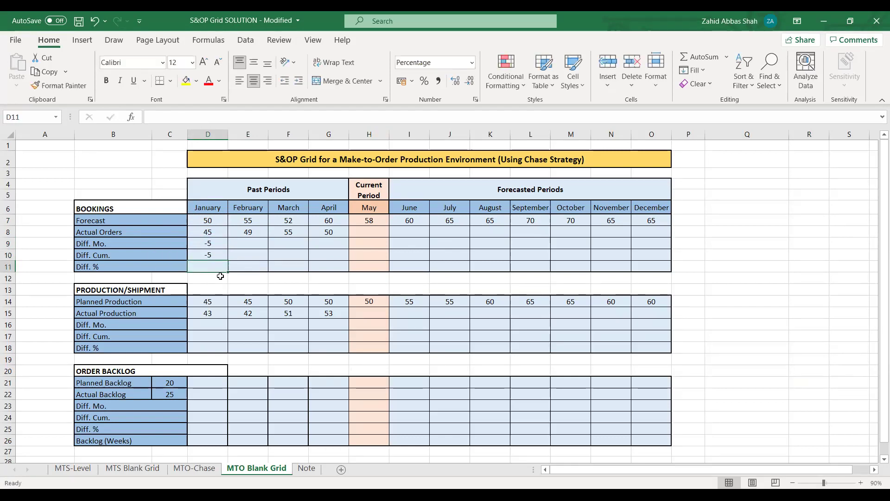
Calculate the January Bookings percentage difference in D11 with the formula =D10/SUM($D$8:D8)
{"action": "left_click", "coordinate": [219, 251]}
{"action": "left_click", "coordinate": [219, 266]}
{"action": "type", "text": "="}
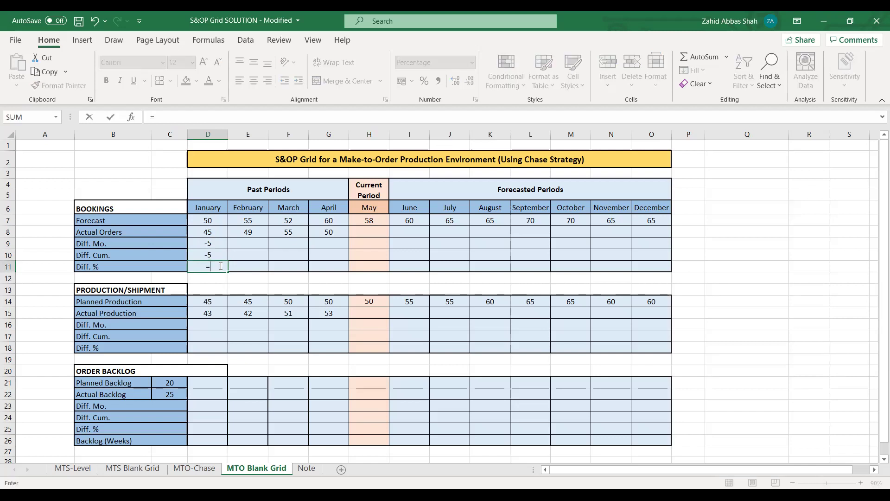
{"action": "left_click", "coordinate": [215, 254]}
{"action": "type", "text": "/"}
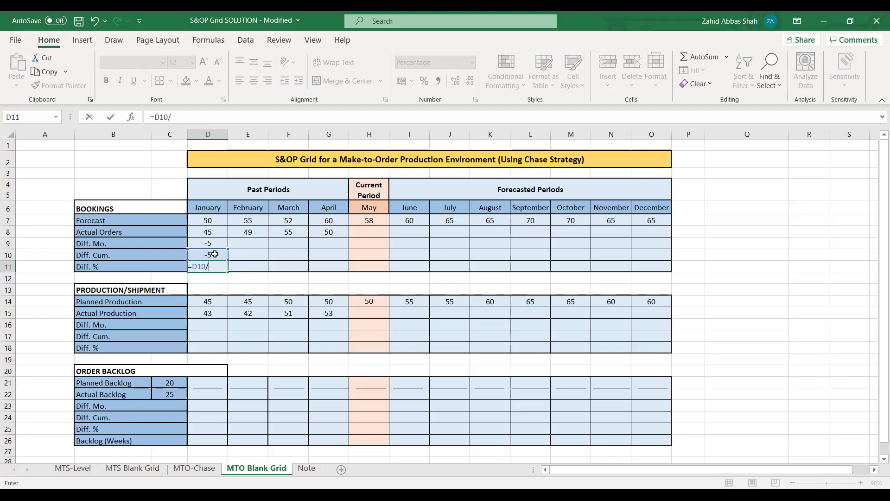
{"action": "type", "text": "sum("}
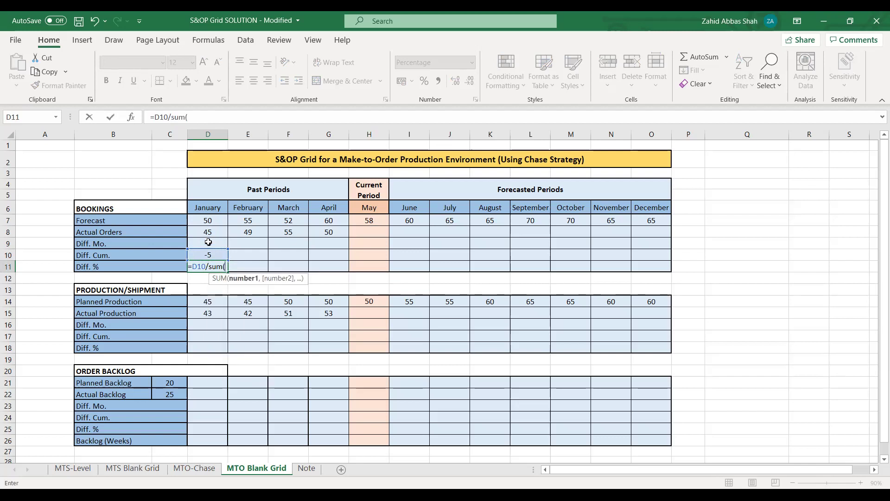
{"action": "left_click", "coordinate": [207, 231]}
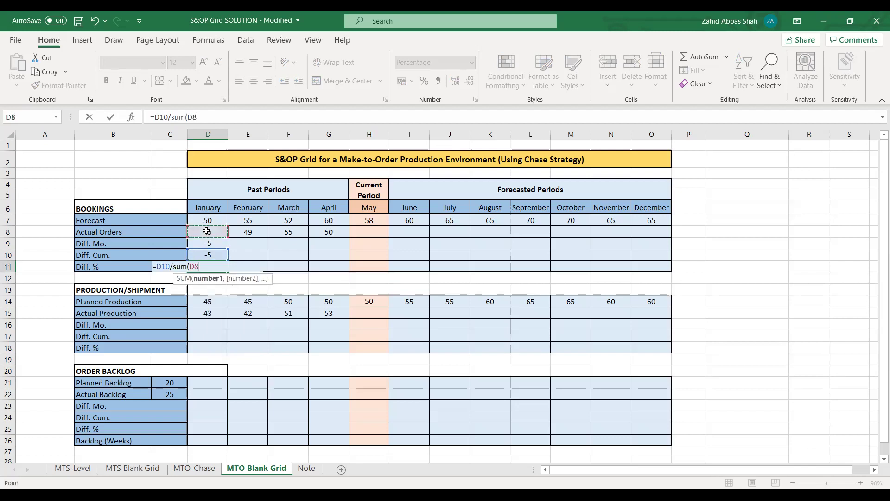
{"action": "key", "text": "F8"}
{"action": "key", "text": "F2"}
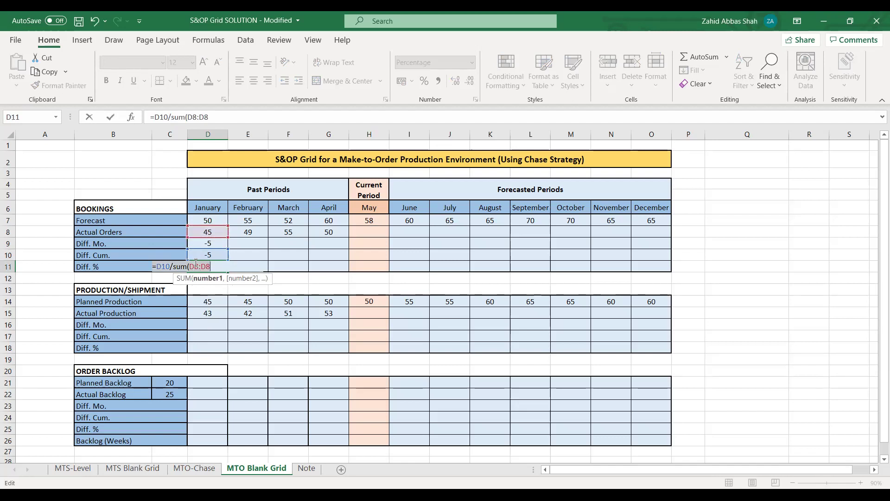
{"action": "key", "text": "F4"}
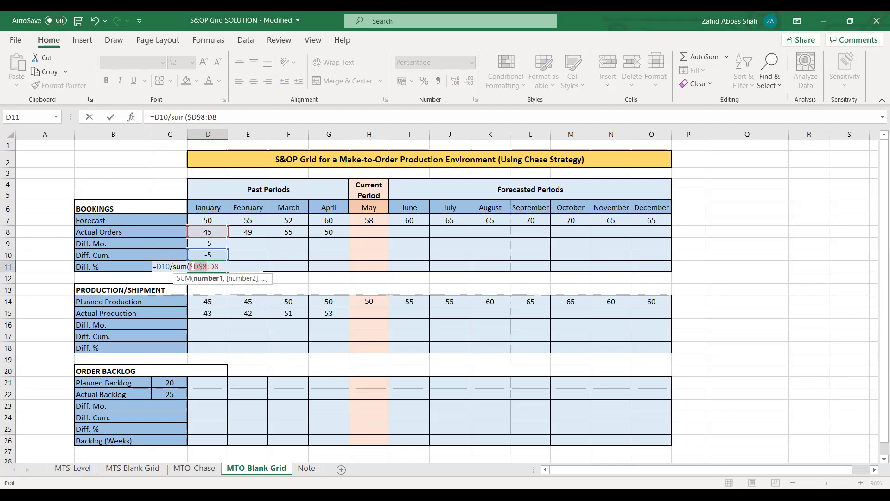
{"action": "left_click", "coordinate": [224, 267]}
{"action": "type", "text": ")"}
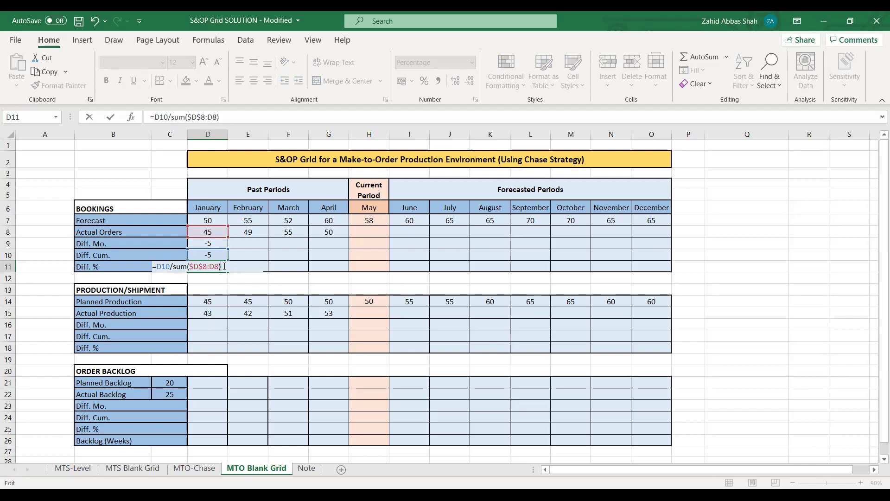
{"action": "key", "text": "Return"}
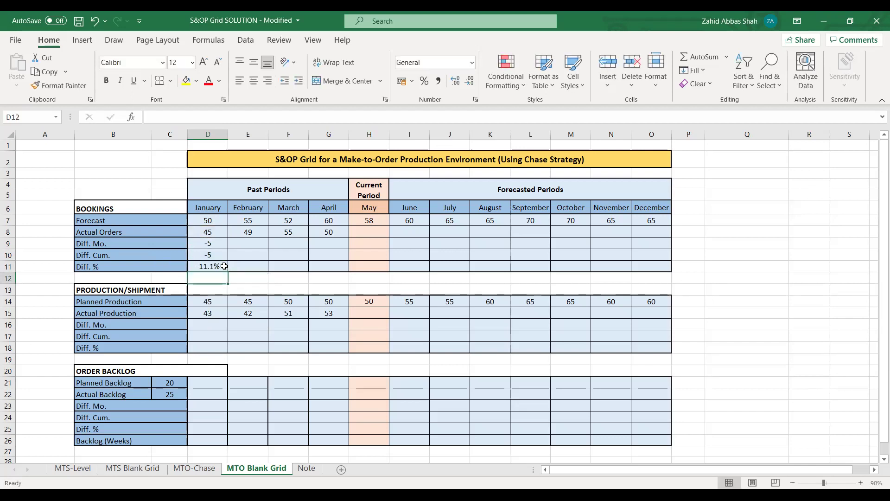
{"action": "left_click", "coordinate": [202, 244]}
{"action": "left_click_drag", "start_coordinate": [228, 249], "coordinate": [268, 249]}
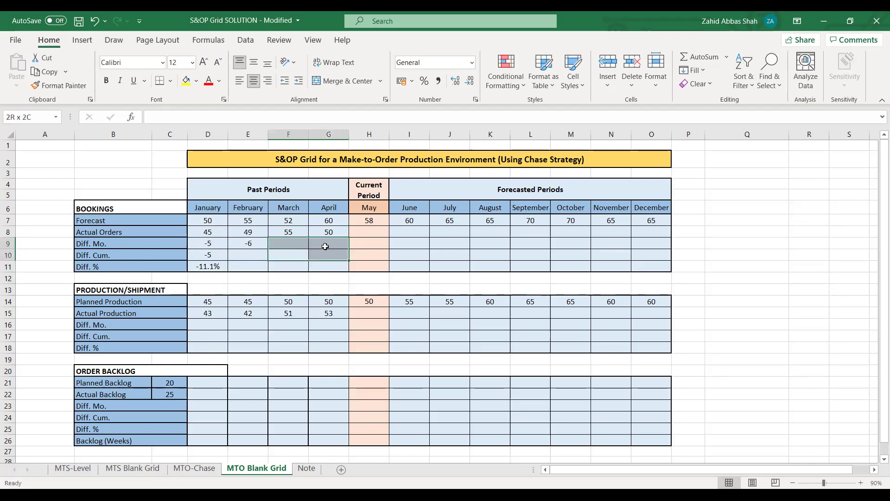
{"action": "left_click", "coordinate": [425, 263]}
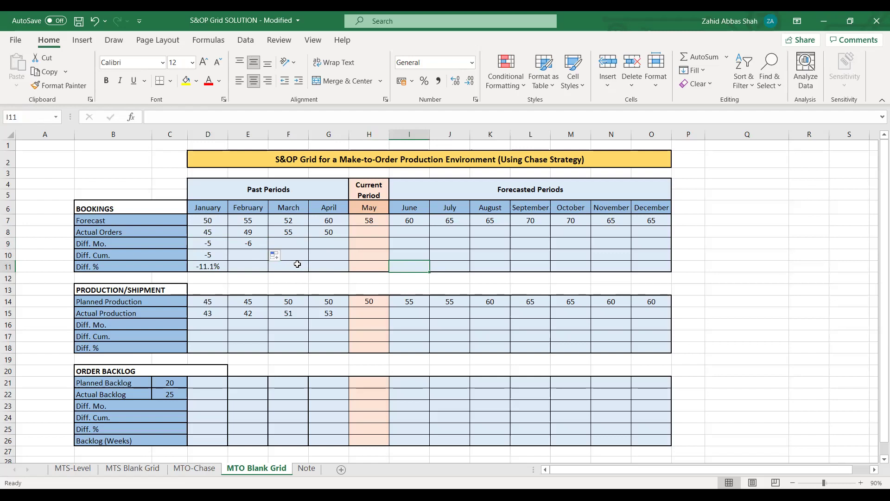
{"action": "key", "text": "ctrl+z"}
Copy the January monthly difference formula in D9 across the Bookings row through April
{"action": "double_click", "coordinate": [216, 242]}
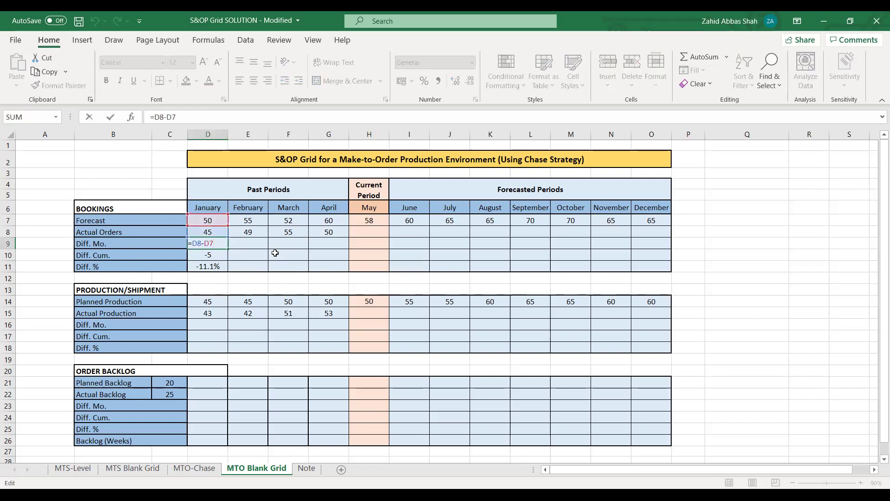
{"action": "key", "text": "Escape"}
{"action": "left_click_drag", "start_coordinate": [230, 251], "coordinate": [327, 245]}
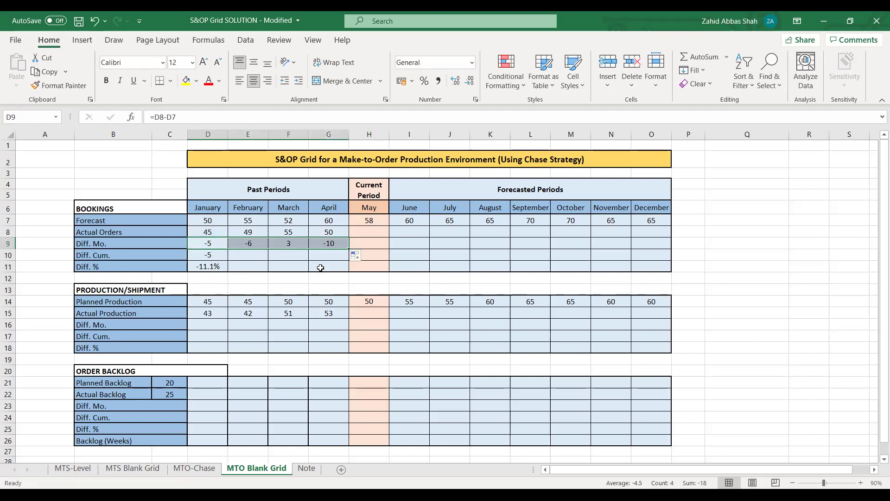
Copy the January Bookings cumulative difference and percentage difference formulas in D10 and D11 across through April
{"action": "left_click", "coordinate": [212, 254]}
{"action": "left_click_drag", "start_coordinate": [229, 260], "coordinate": [346, 255]}
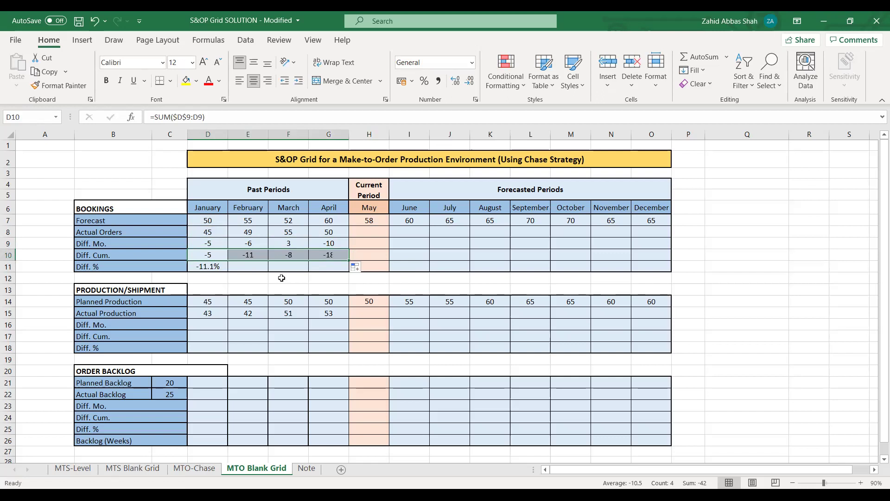
{"action": "left_click", "coordinate": [213, 265]}
{"action": "left_click_drag", "start_coordinate": [227, 272], "coordinate": [346, 266]}
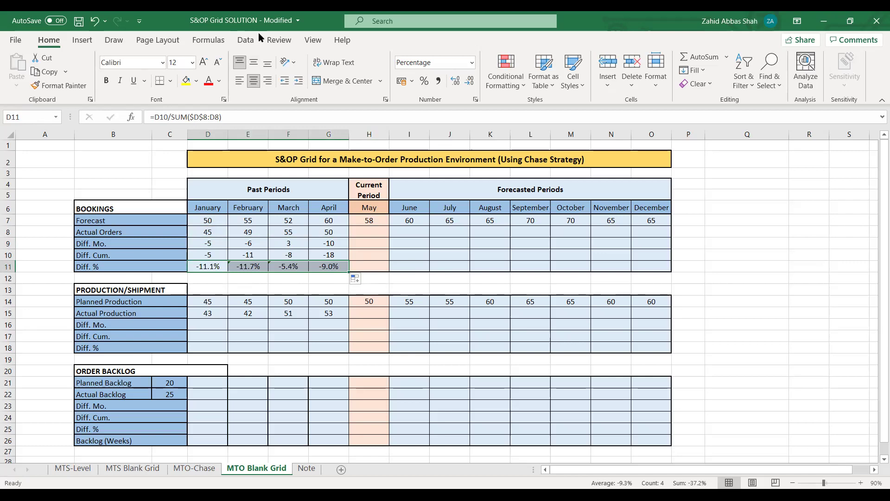
{"action": "left_click", "coordinate": [531, 278]}
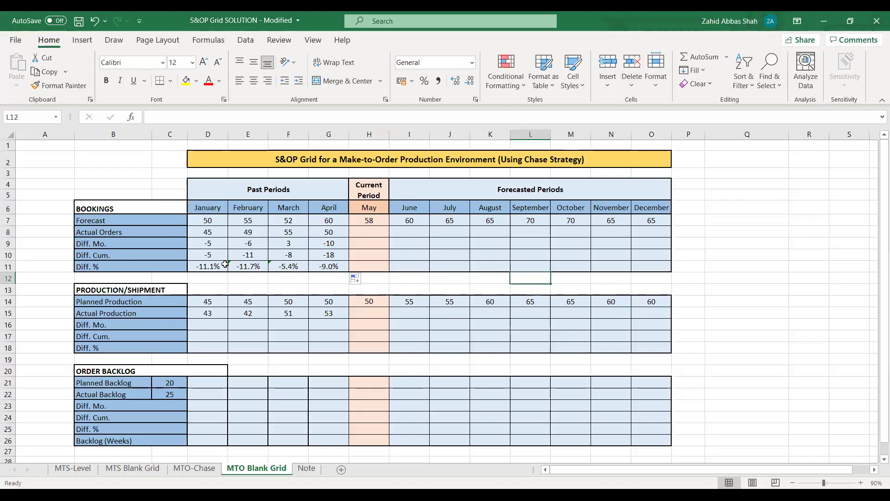
Highlight the Bookings cumulative and percentage differences for January through April (D10:G11) with yellow fill
{"action": "left_click_drag", "start_coordinate": [195, 254], "coordinate": [327, 250]}
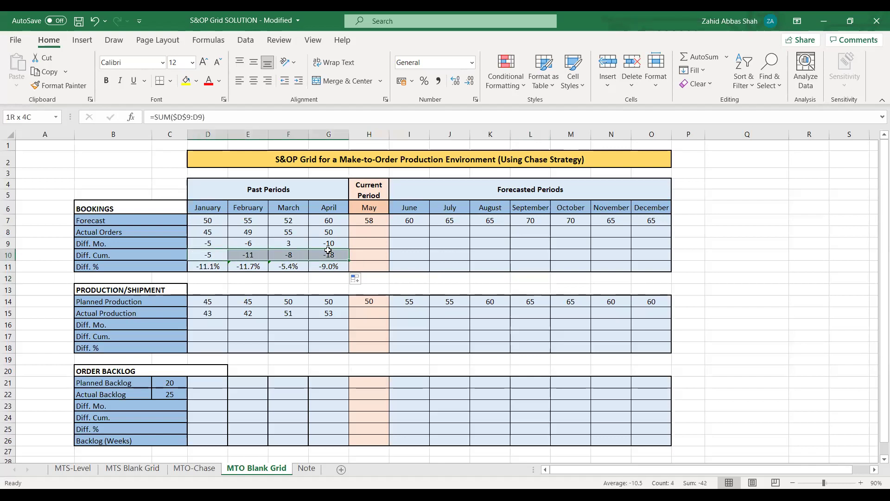
{"action": "left_click", "coordinate": [186, 80]}
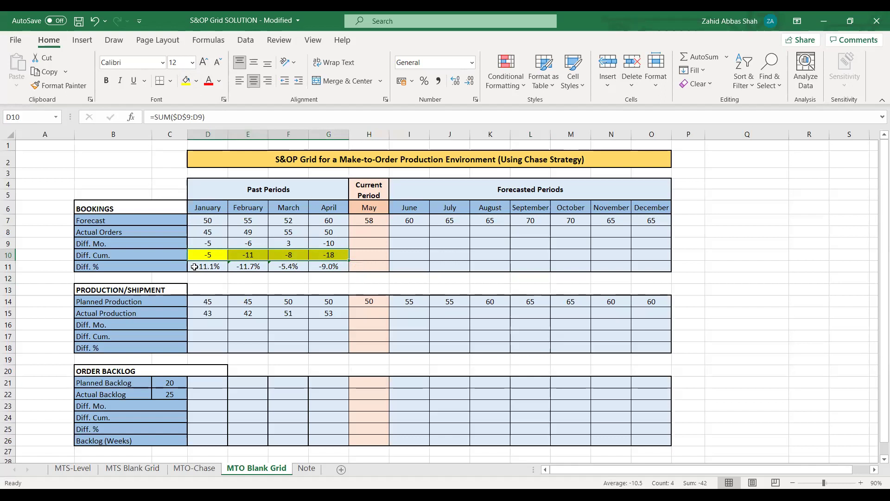
{"action": "left_click_drag", "start_coordinate": [201, 266], "coordinate": [329, 267]}
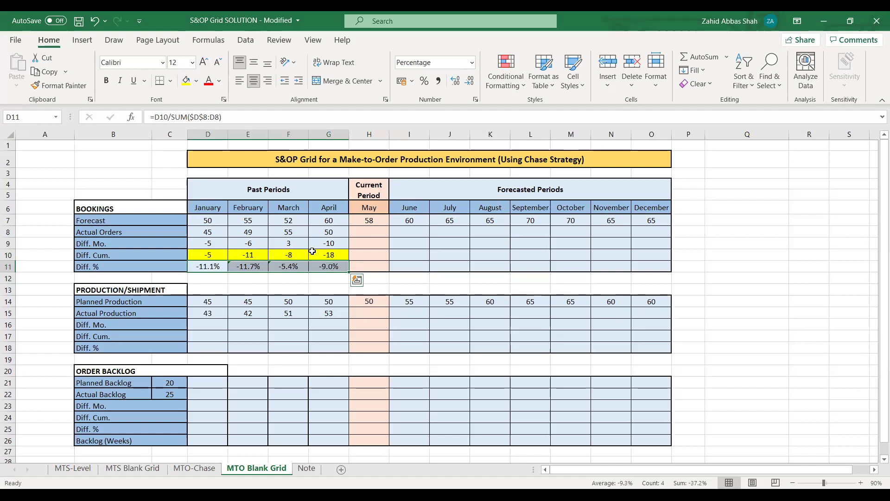
{"action": "left_click", "coordinate": [186, 80]}
{"action": "left_click", "coordinate": [460, 282]}
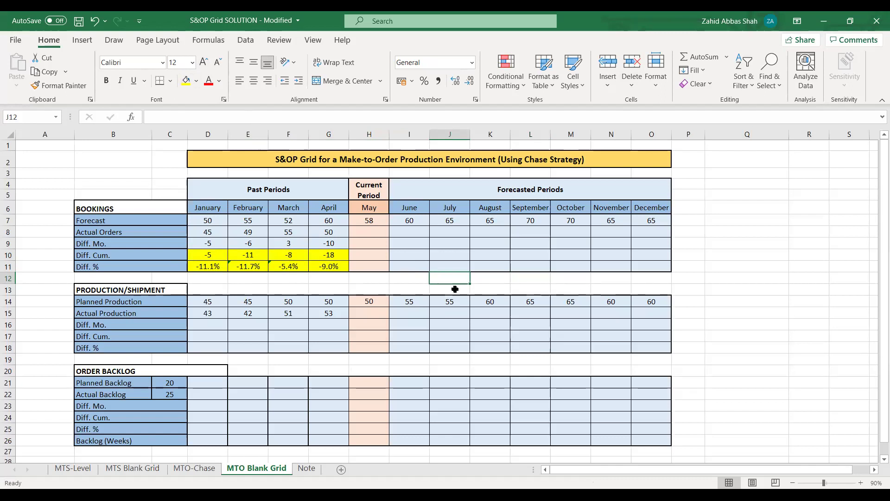
Calculate the January production monthly difference in D16 as actual minus planned production, =D15-D14
{"action": "left_click", "coordinate": [191, 324]}
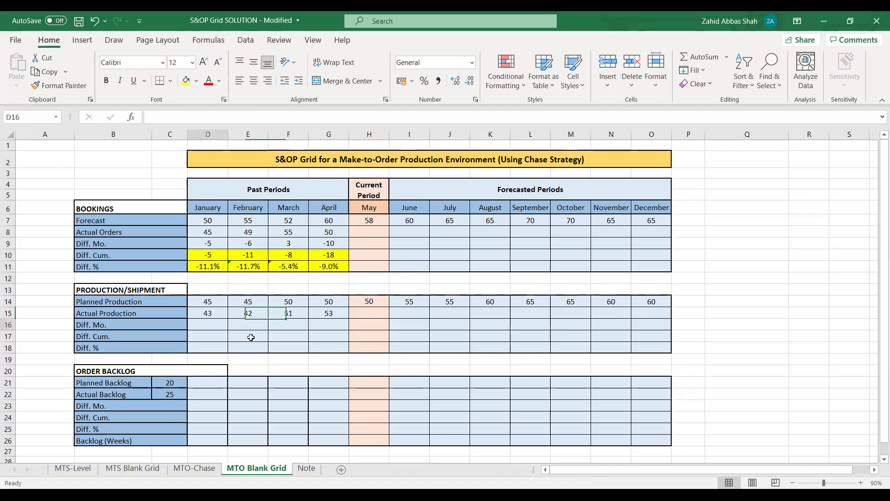
{"action": "type", "text": "="}
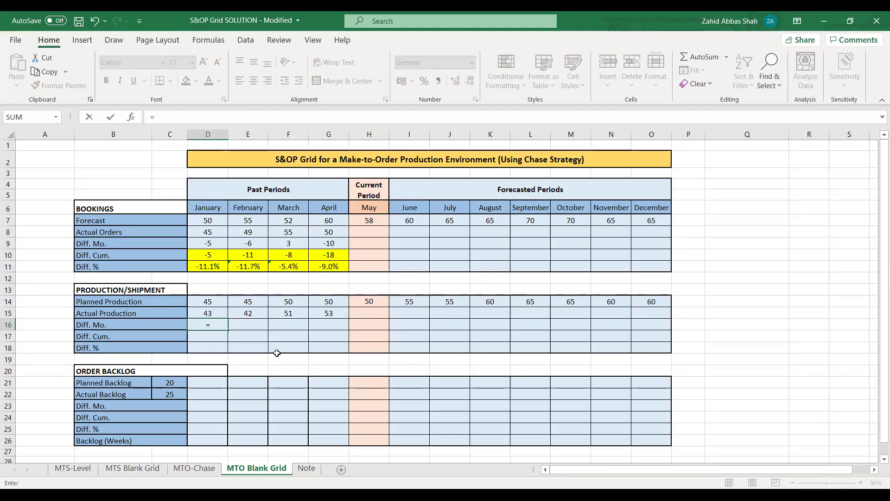
{"action": "left_click", "coordinate": [209, 310]}
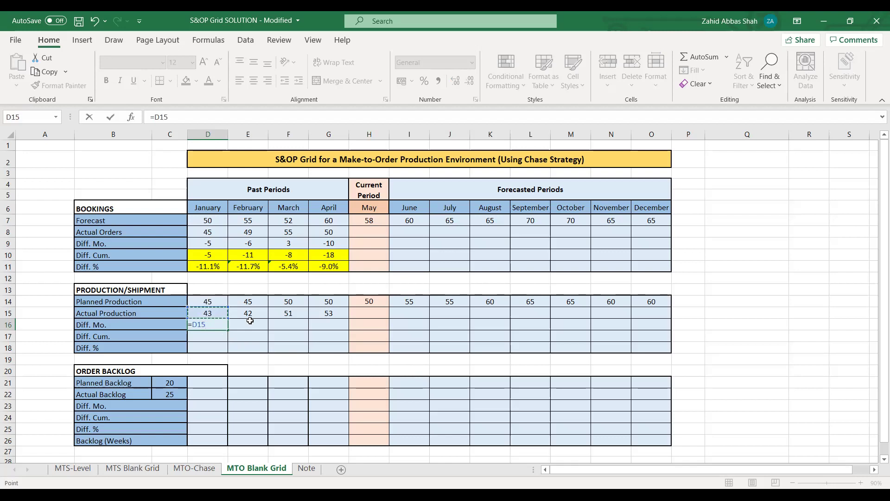
{"action": "type", "text": "-"}
{"action": "left_click", "coordinate": [205, 301]}
{"action": "key", "text": "Return"}
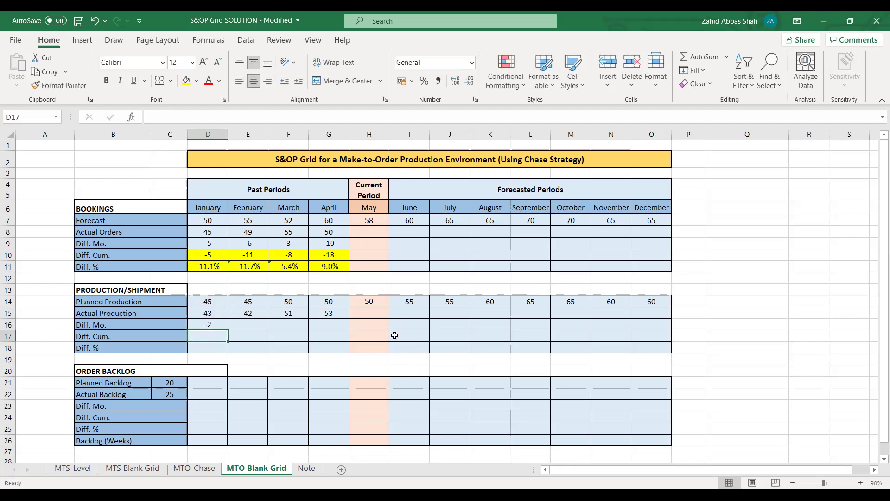
Calculate the January production cumulative difference in D17 with the formula =SUM($D$16:D16)
{"action": "type", "text": "="}
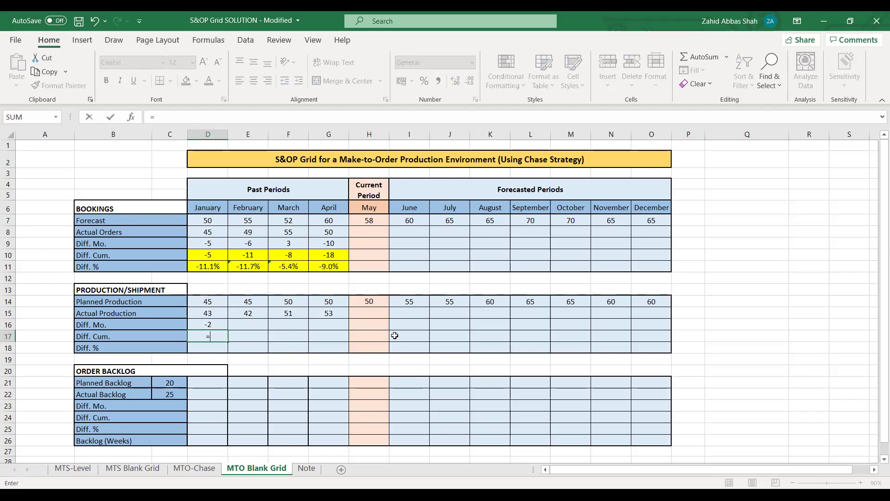
{"action": "type", "text": "sum("}
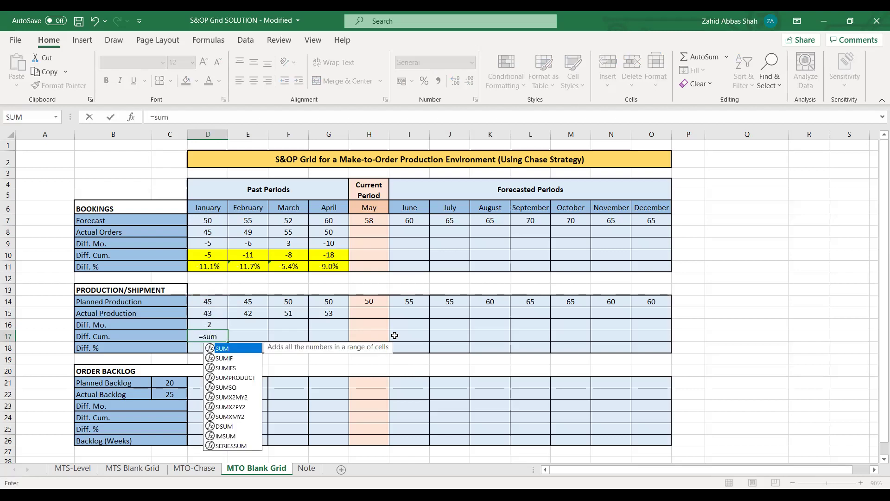
{"action": "left_click", "coordinate": [208, 325]}
{"action": "key", "text": "F8"}
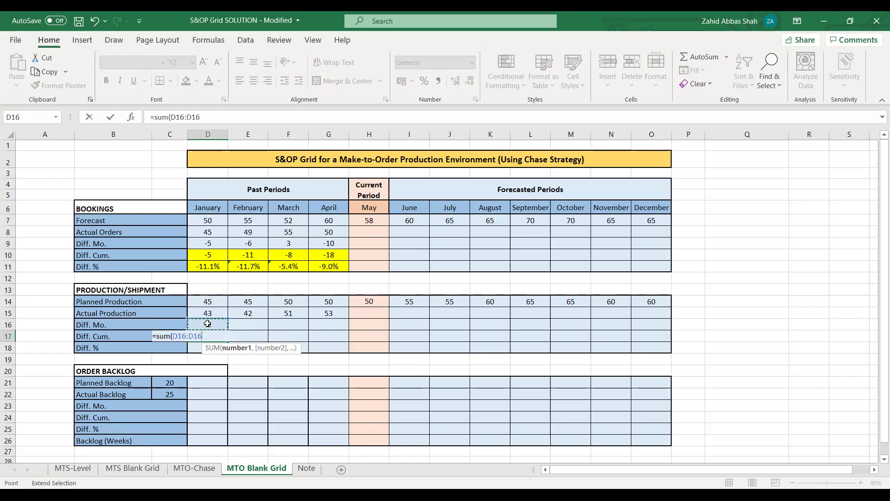
{"action": "type", "text": ")"}
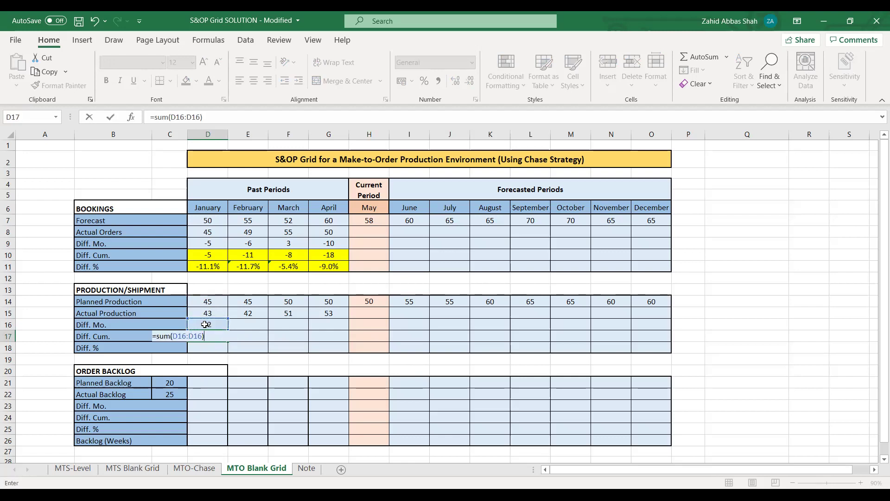
{"action": "key", "text": "F2"}
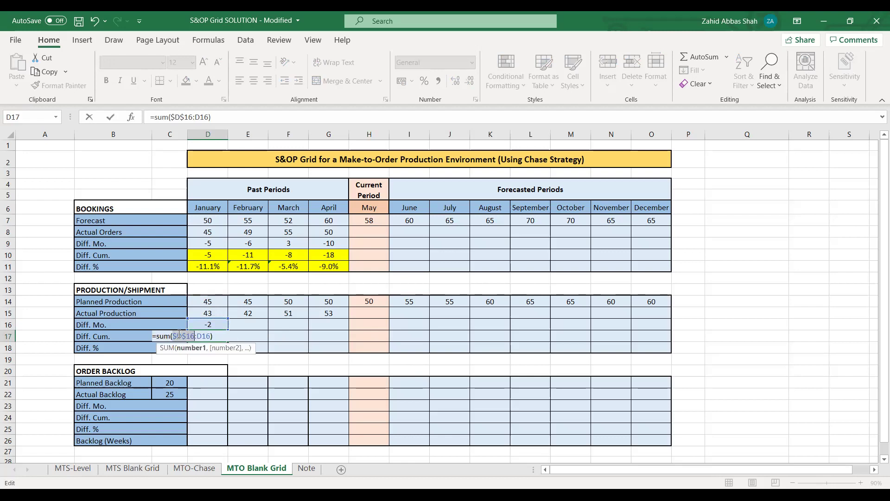
{"action": "key", "text": "Return"}
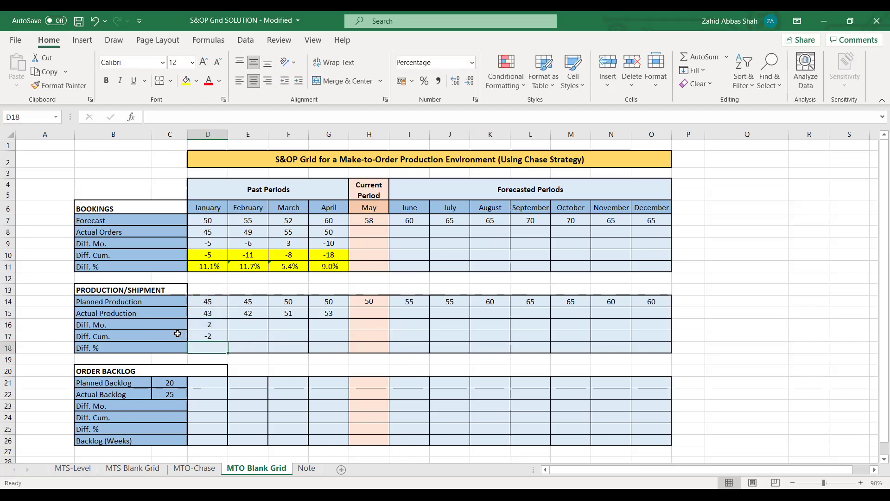
Calculate the January production percentage difference in D18 with the formula =D17/SUM($D$15:D15)
{"action": "type", "text": "=s"}
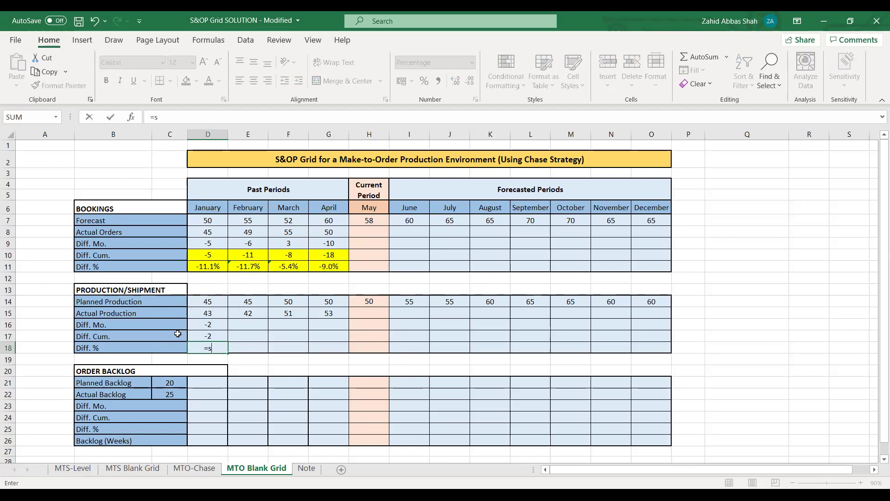
{"action": "type", "text": "um"}
{"action": "key", "text": "BackSpace"}
{"action": "key", "text": "BackSpace"}
{"action": "key", "text": "BackSpace"}
{"action": "left_click", "coordinate": [213, 335]}
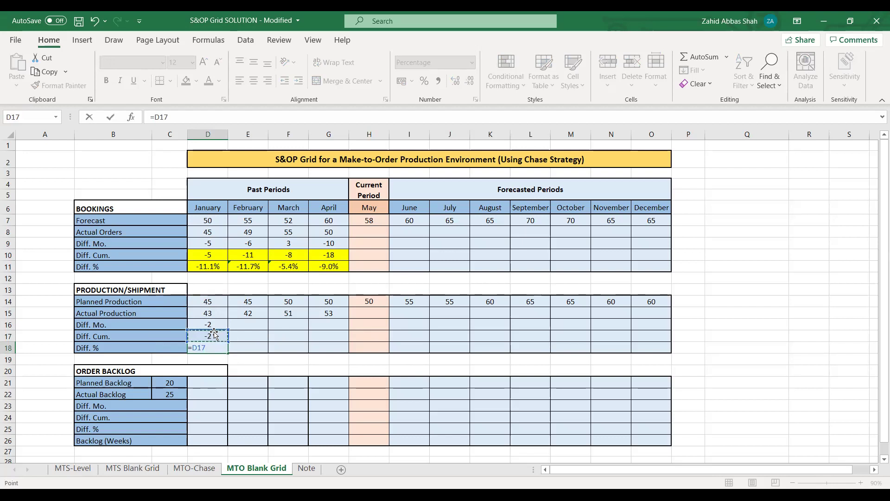
{"action": "type", "text": "/sum("}
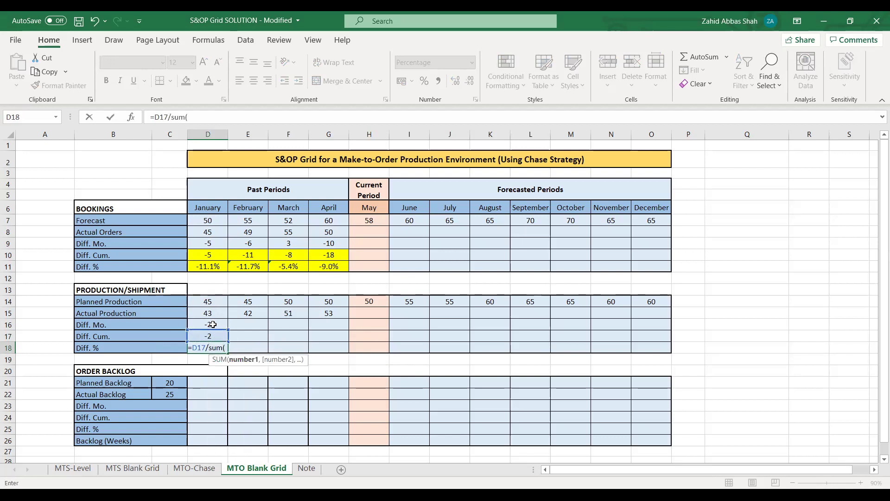
{"action": "left_click", "coordinate": [212, 315]}
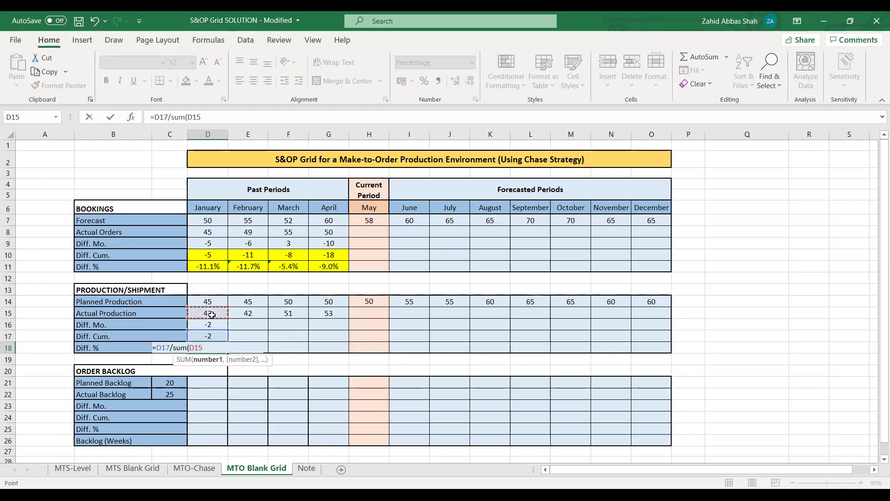
{"action": "key", "text": "F8"}
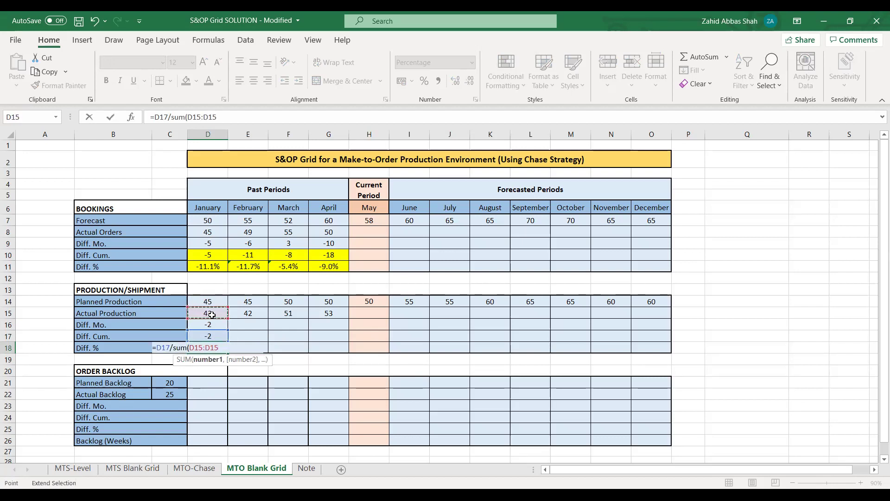
{"action": "type", "text": ")"}
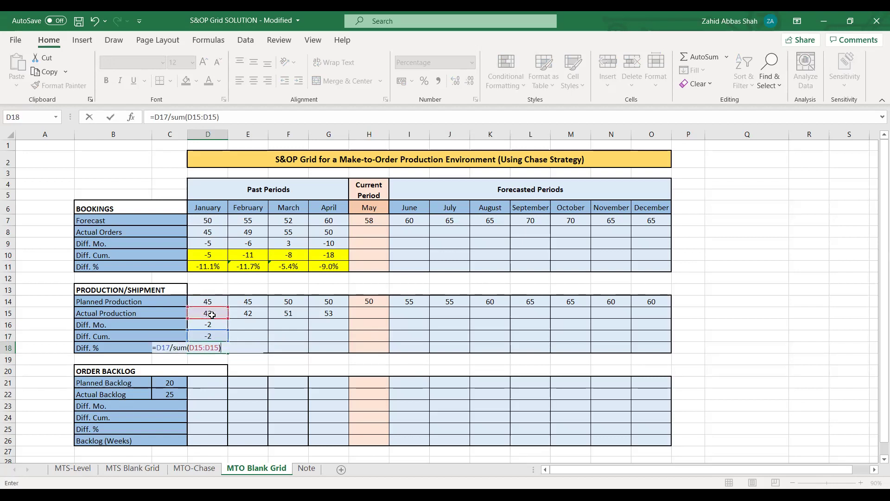
{"action": "left_click", "coordinate": [196, 346]}
{"action": "key", "text": "F4"}
{"action": "key", "text": "Return"}
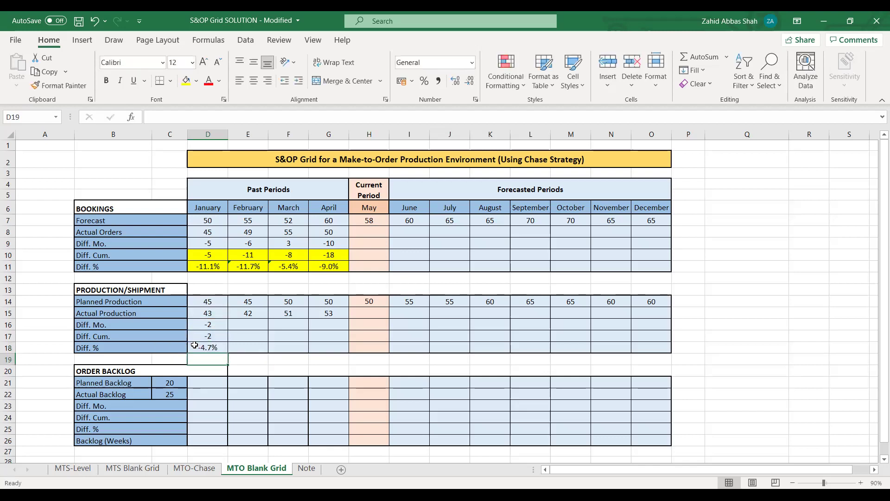
Copy the January production monthly, cumulative and percentage difference formulas in D16, D17 and D18 across through April
{"action": "left_click", "coordinate": [207, 324]}
{"action": "left_click_drag", "start_coordinate": [228, 330], "coordinate": [338, 327]}
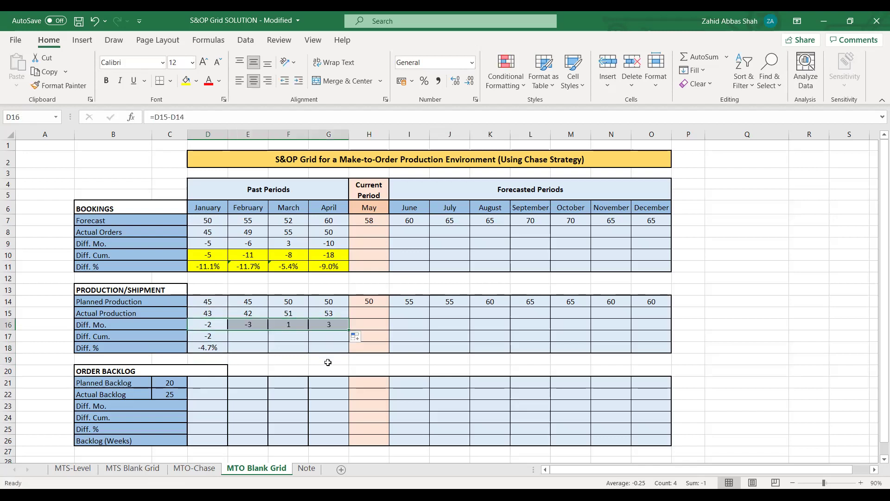
{"action": "left_click", "coordinate": [216, 335]}
{"action": "left_click_drag", "start_coordinate": [228, 343], "coordinate": [343, 342]}
{"action": "left_click", "coordinate": [214, 344]}
{"action": "left_click_drag", "start_coordinate": [228, 353], "coordinate": [345, 348]}
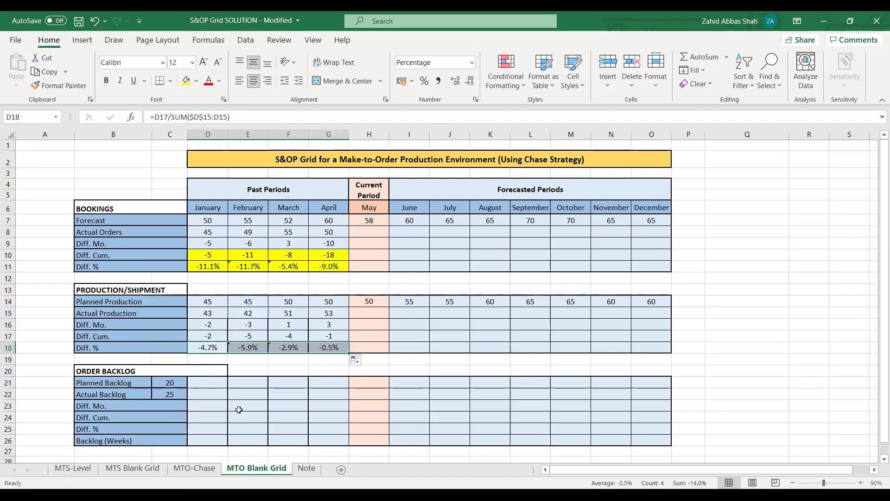
{"action": "left_click", "coordinate": [254, 380]}
Highlight the production cumulative and percentage differences for January through April (D17:G18) with yellow fill
{"action": "left_click_drag", "start_coordinate": [212, 335], "coordinate": [328, 335]}
{"action": "left_click", "coordinate": [186, 81]}
{"action": "left_click_drag", "start_coordinate": [212, 346], "coordinate": [329, 348]}
{"action": "left_click", "coordinate": [185, 80]}
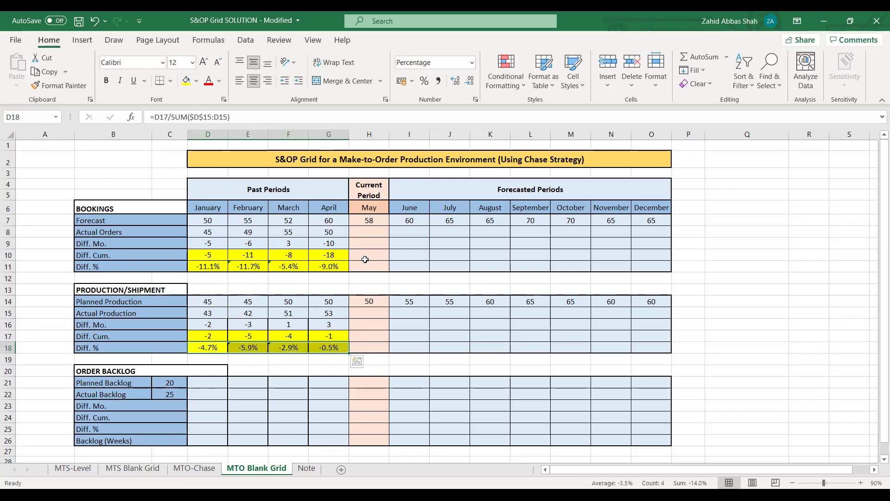
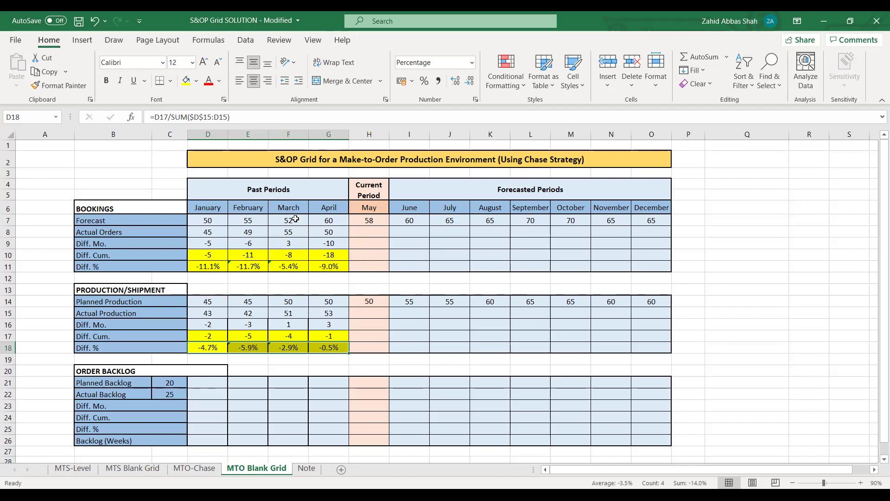
{"action": "left_click", "coordinate": [116, 374]}
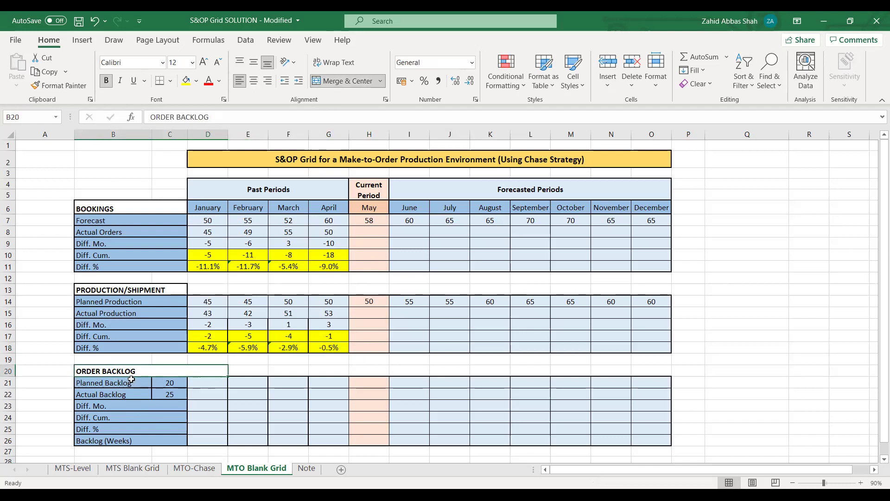
{"action": "left_click", "coordinate": [184, 424]}
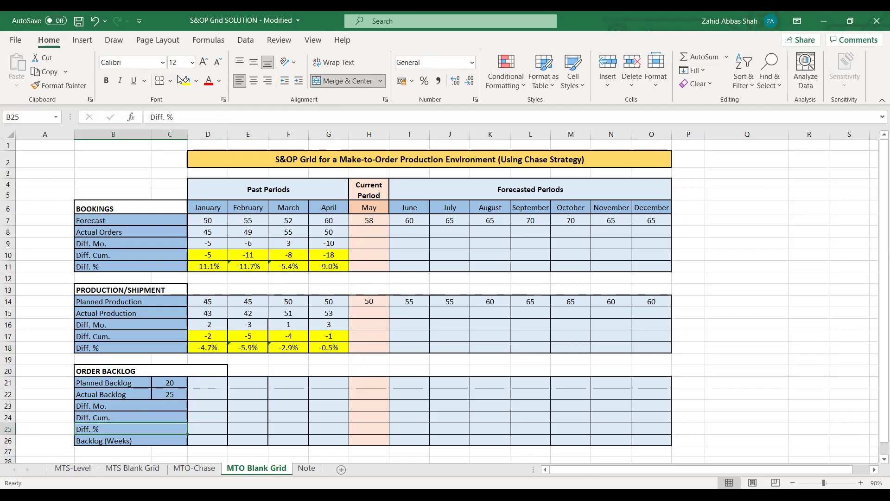
{"action": "left_click", "coordinate": [123, 171]}
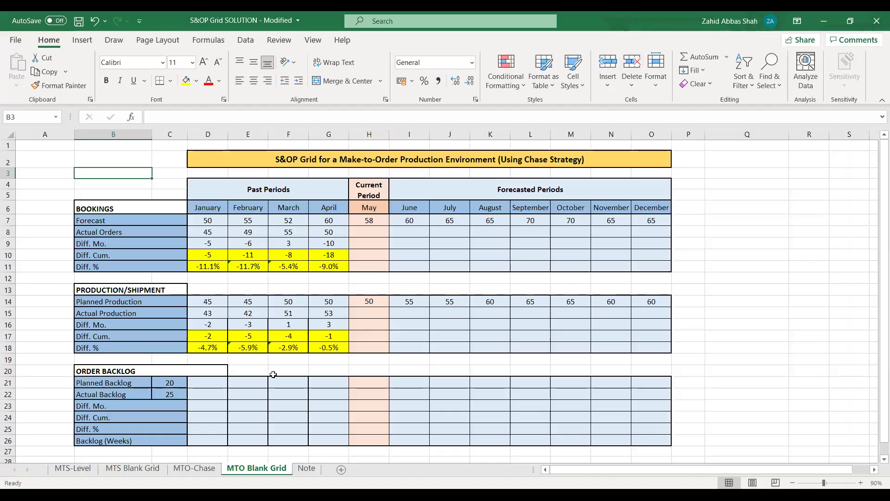
Calculate the January planned backlog in D21 as opening backlog plus forecast minus planned production, =C21+D7-D14
{"action": "left_click", "coordinate": [202, 385]}
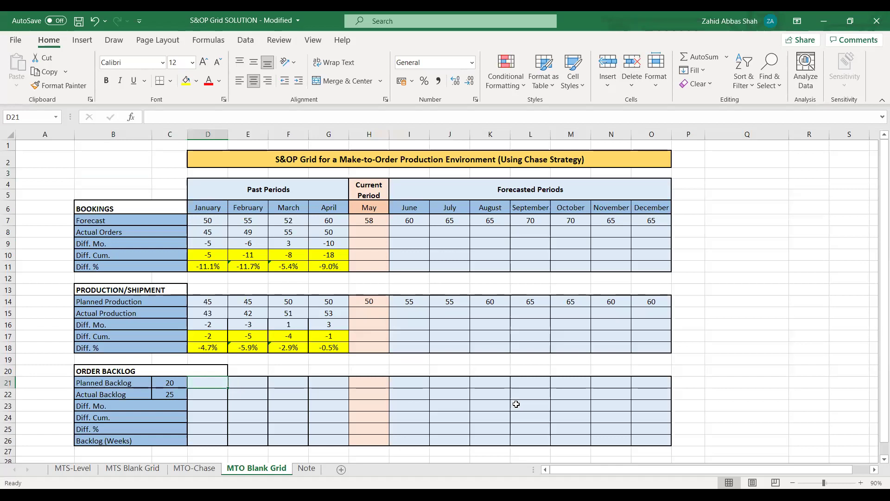
{"action": "type", "text": "="}
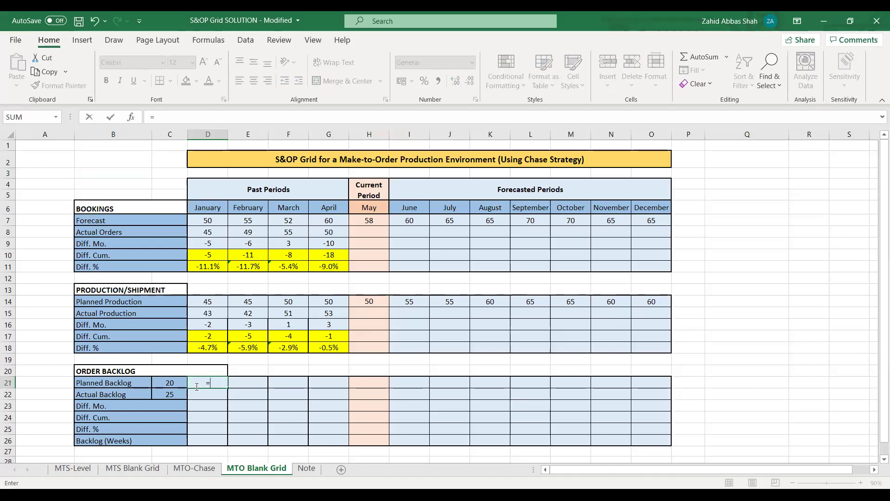
{"action": "left_click", "coordinate": [170, 381]}
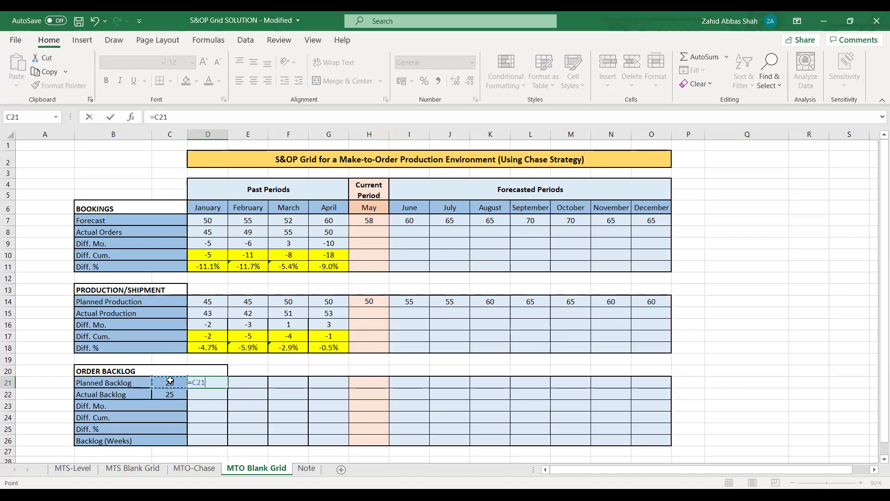
{"action": "type", "text": "+"}
{"action": "left_click", "coordinate": [213, 222]}
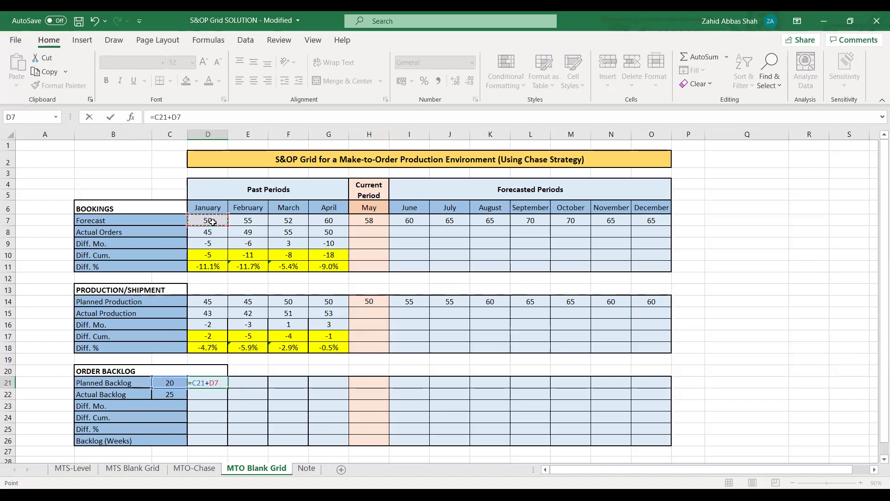
{"action": "type", "text": "-"}
{"action": "left_click", "coordinate": [206, 301]}
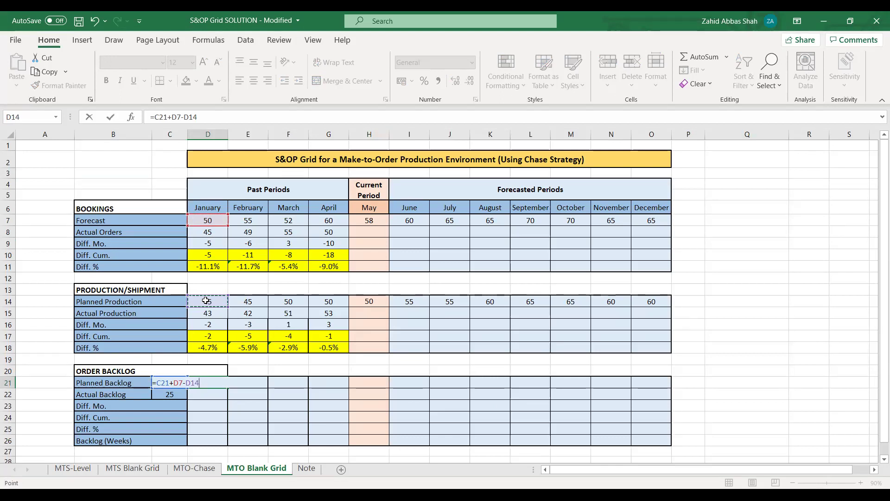
{"action": "key", "text": "Return"}
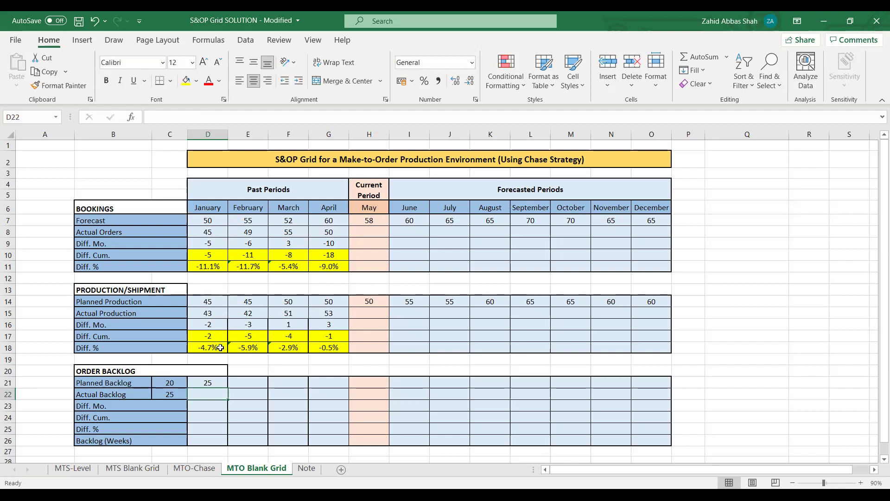
Calculate the February planned backlog in E21 from January's planned backlog, February forecast and planned production, =D21+E7-E14
{"action": "left_click", "coordinate": [240, 383]}
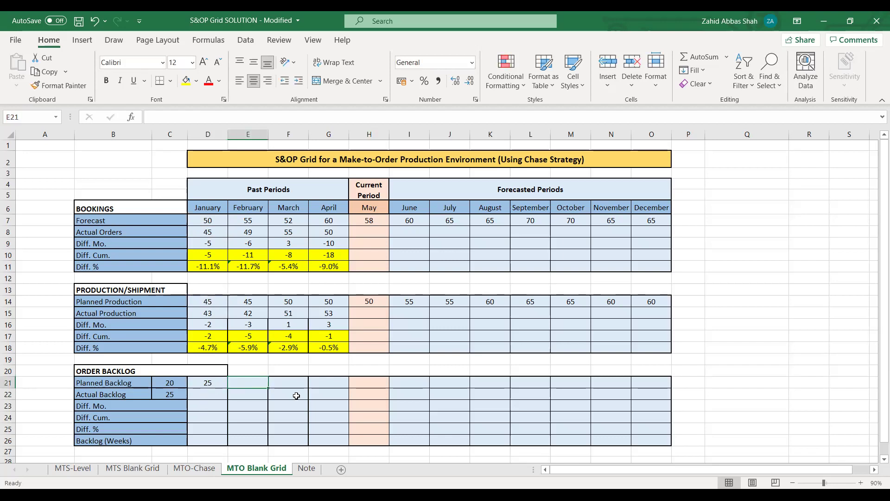
{"action": "type", "text": "="}
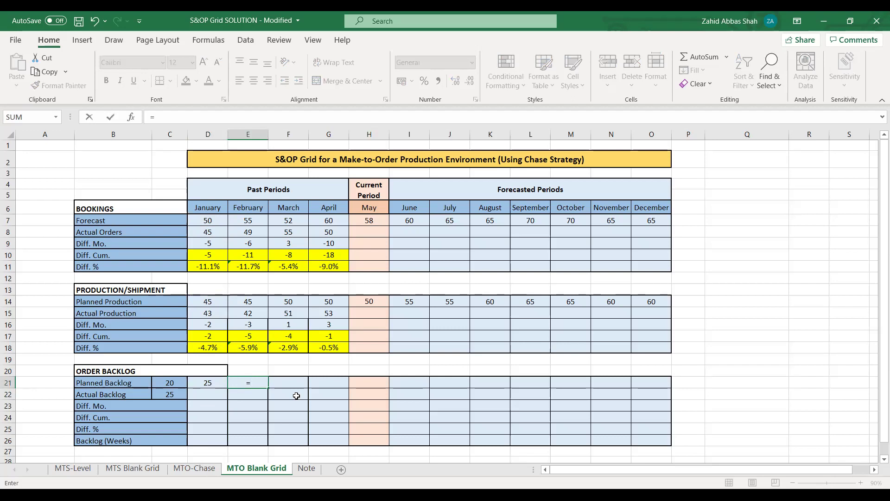
{"action": "left_click", "coordinate": [209, 384]}
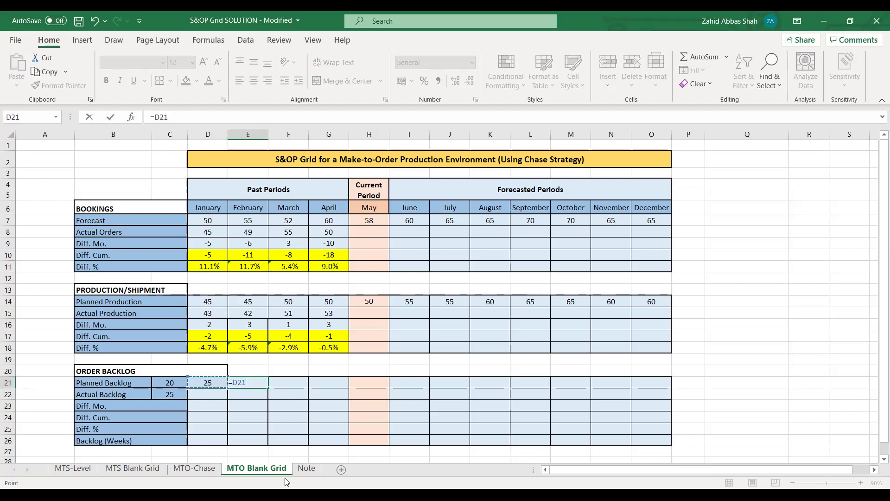
{"action": "type", "text": "+"}
{"action": "left_click", "coordinate": [242, 223]}
{"action": "type", "text": "-"}
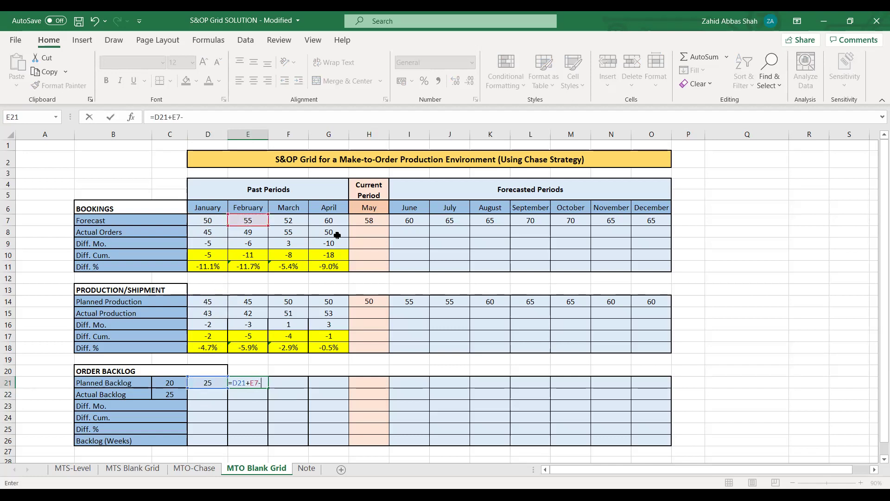
{"action": "left_click", "coordinate": [255, 301]}
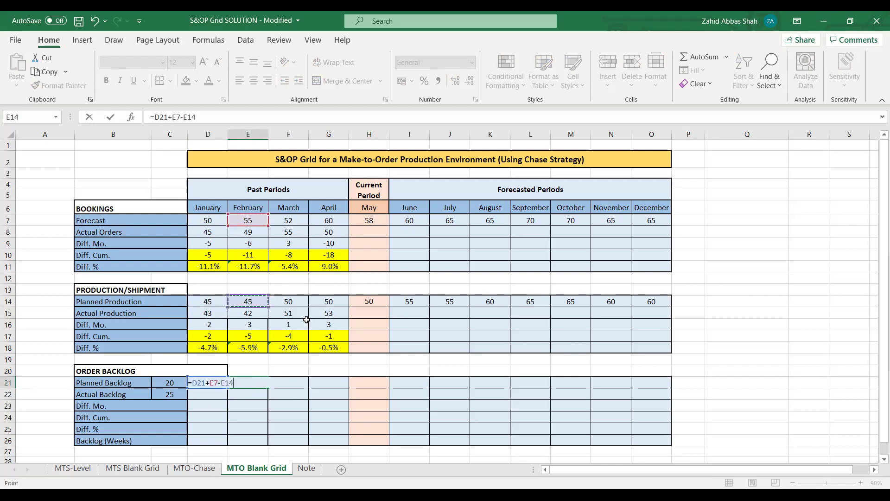
{"action": "key", "text": "Return"}
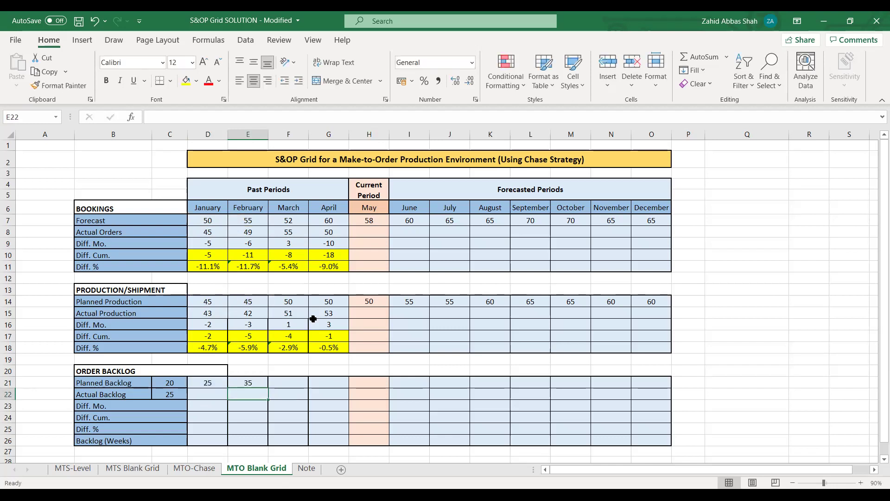
Copy the February planned backlog formula in E21 across to March and April
{"action": "left_click", "coordinate": [262, 384]}
{"action": "left_click_drag", "start_coordinate": [267, 387], "coordinate": [334, 387]}
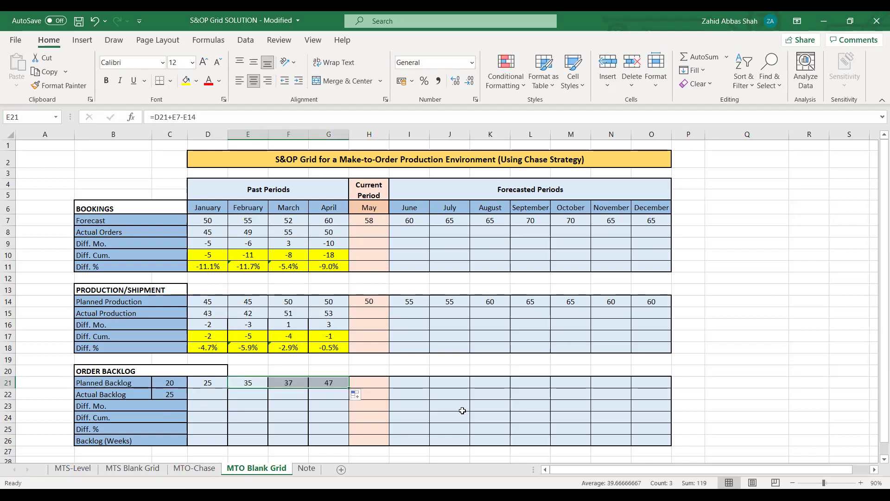
{"action": "left_click", "coordinate": [452, 411]}
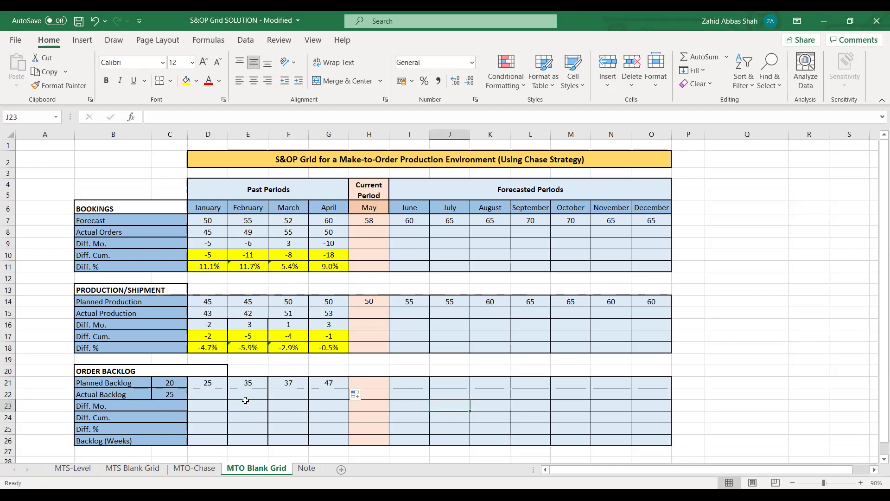
Calculate the January actual backlog in D22 as opening actual backlog plus actual orders minus actual production, =C22+D8-D15
{"action": "left_click", "coordinate": [218, 394]}
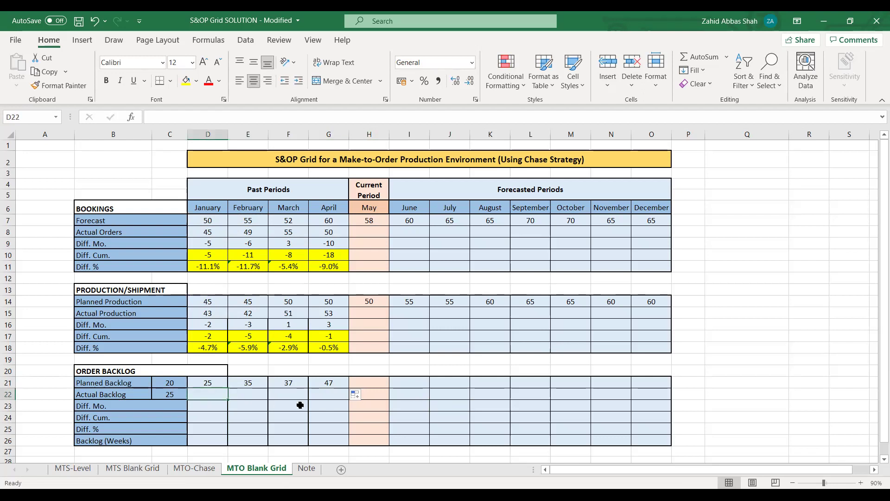
{"action": "type", "text": "="}
{"action": "left_click", "coordinate": [172, 395]}
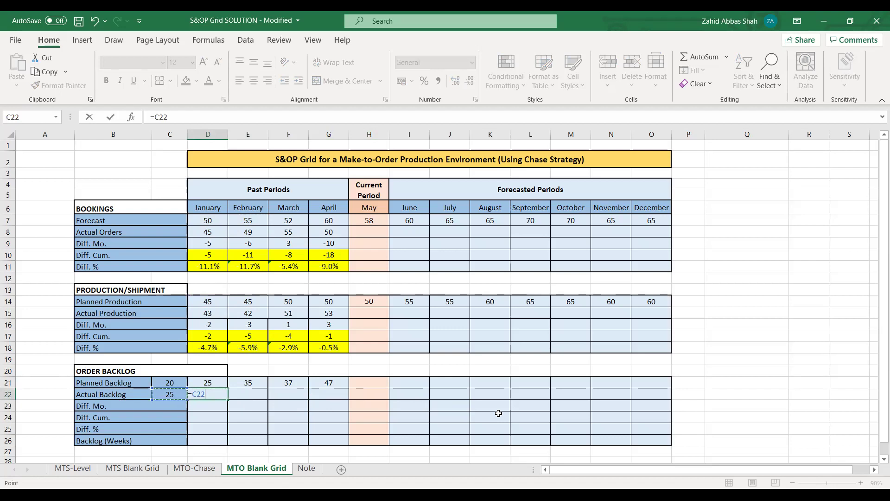
{"action": "type", "text": "+"}
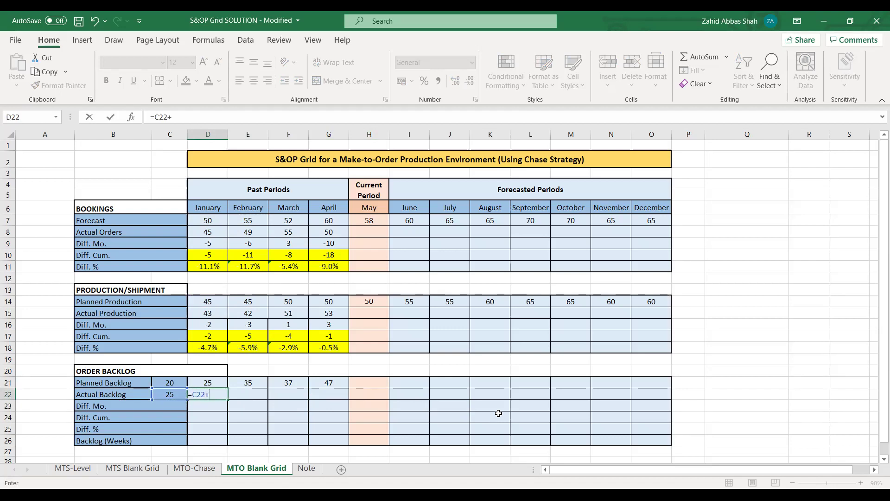
{"action": "left_click", "coordinate": [208, 231]}
{"action": "type", "text": "-"}
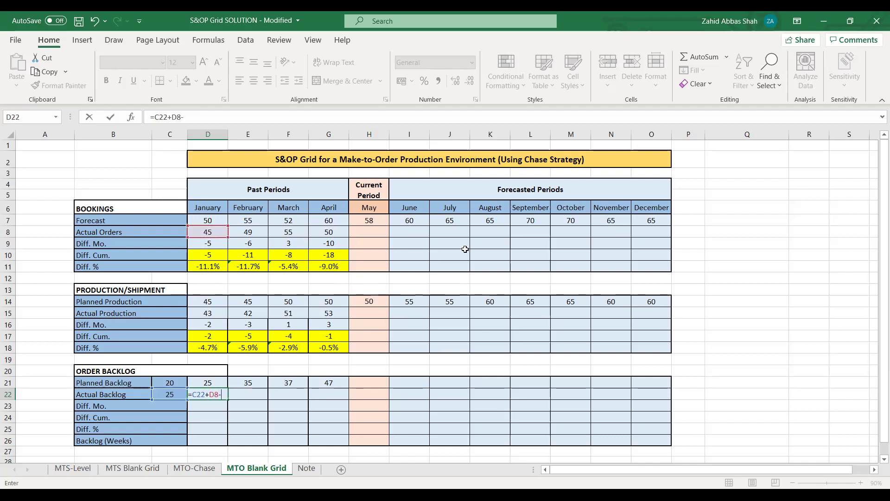
{"action": "left_click", "coordinate": [211, 312]}
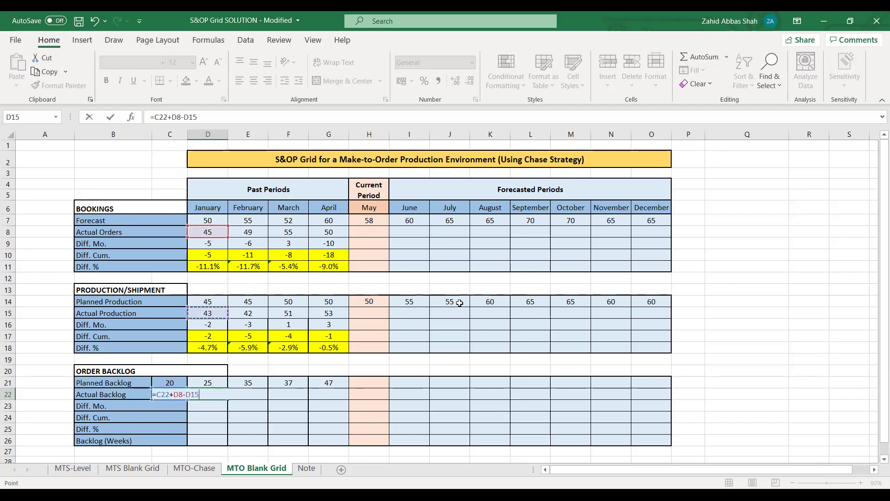
{"action": "key", "text": "Return"}
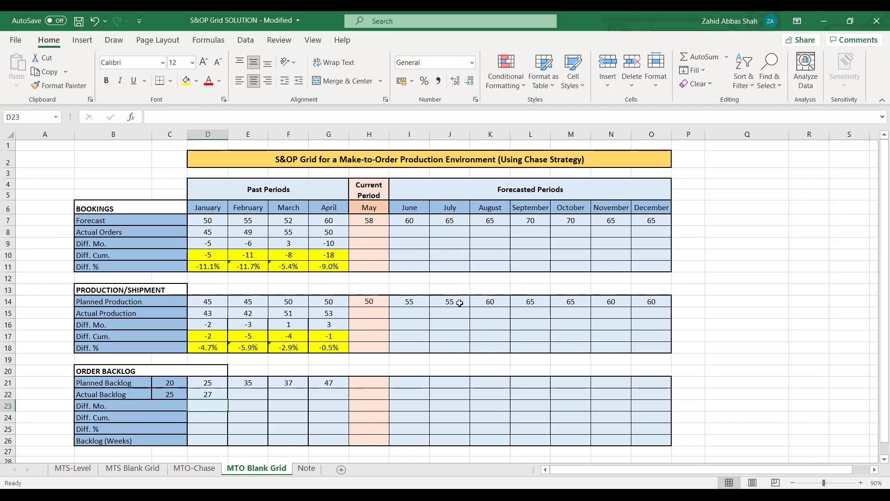
Calculate the February actual backlog in E22 as =D22+E8-E15 and copy the formula across to March and April
{"action": "left_click", "coordinate": [244, 395]}
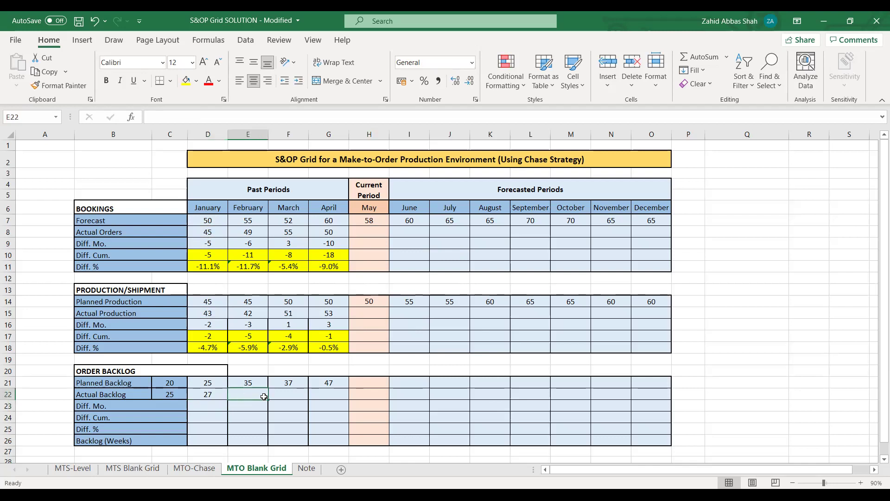
{"action": "type", "text": "="}
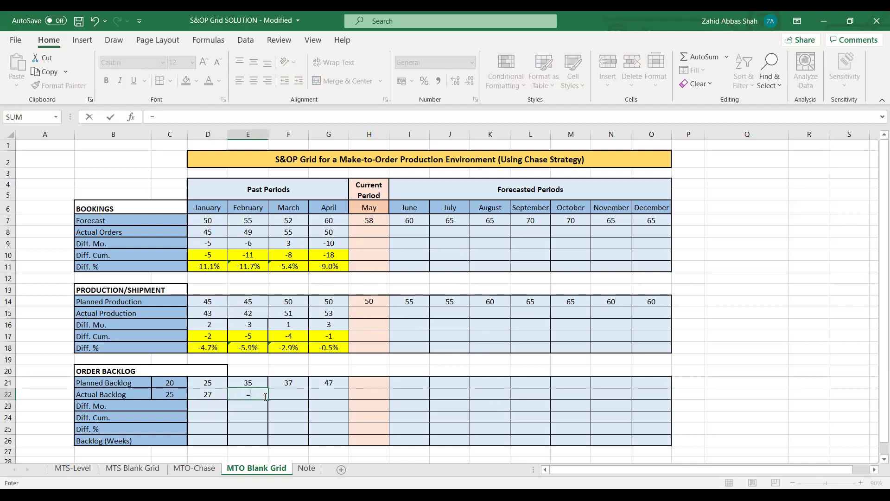
{"action": "left_click", "coordinate": [206, 394]}
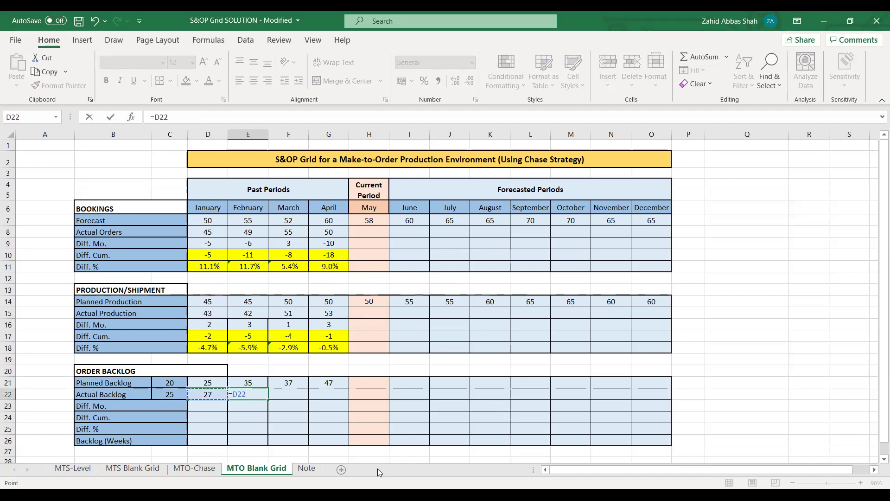
{"action": "type", "text": "+"}
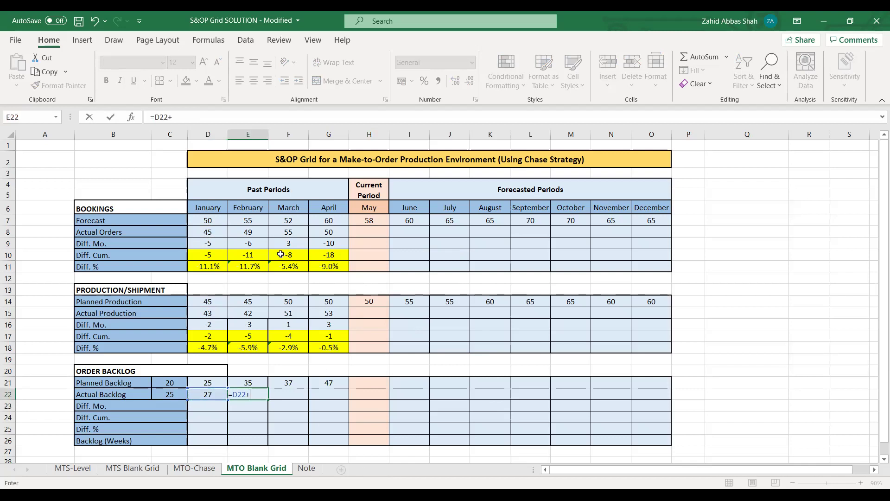
{"action": "left_click", "coordinate": [262, 232]}
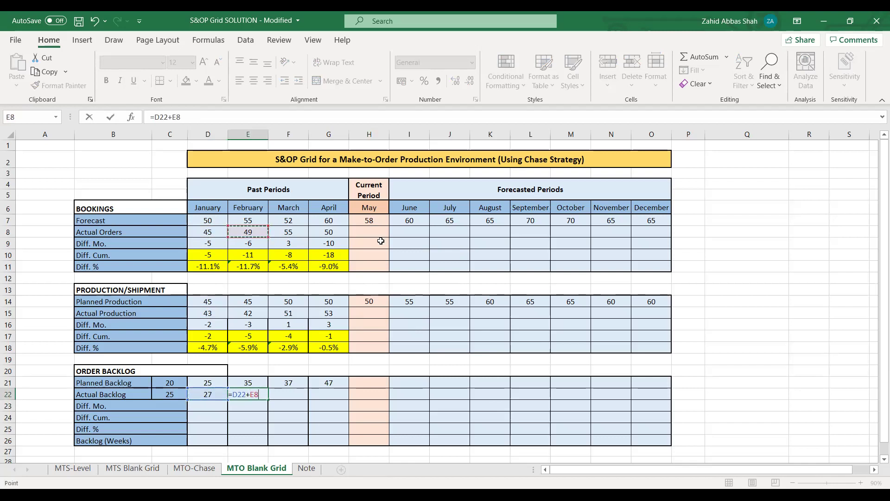
{"action": "type", "text": "-"}
{"action": "left_click", "coordinate": [248, 312]}
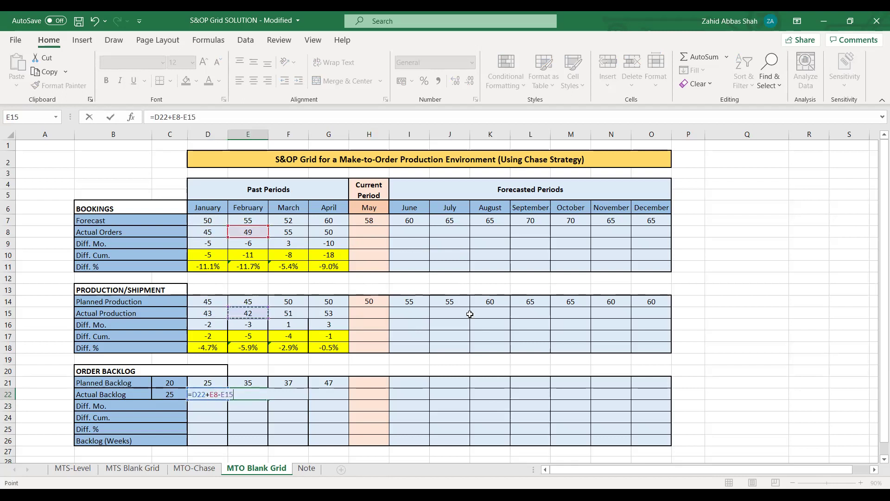
{"action": "key", "text": "Return"}
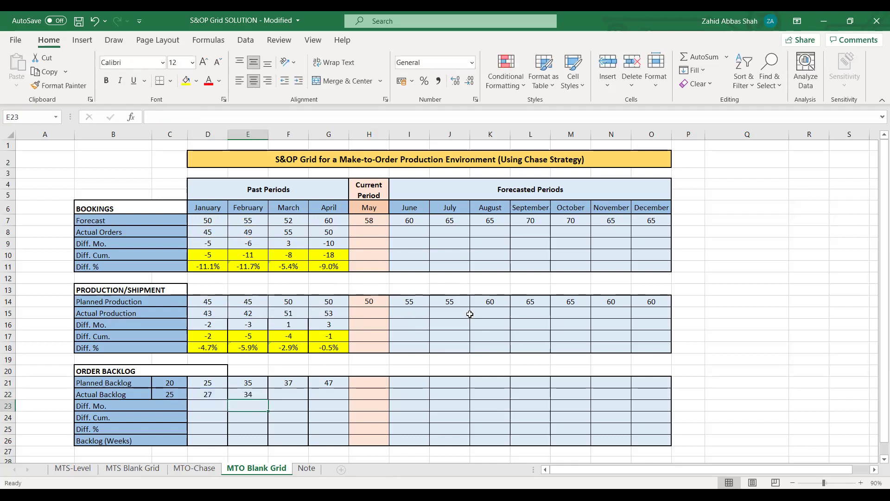
{"action": "left_click", "coordinate": [260, 394]}
{"action": "left_click_drag", "start_coordinate": [268, 399], "coordinate": [334, 396]}
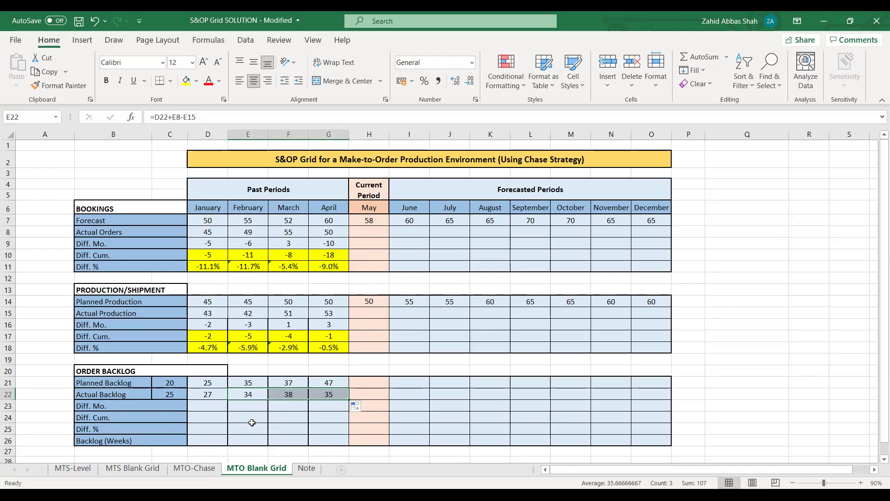
Calculate January's monthly backlog difference in D23 as actual minus planned backlog, =D22-D21, and copy it across through April
{"action": "left_click", "coordinate": [204, 406]}
{"action": "type", "text": "="}
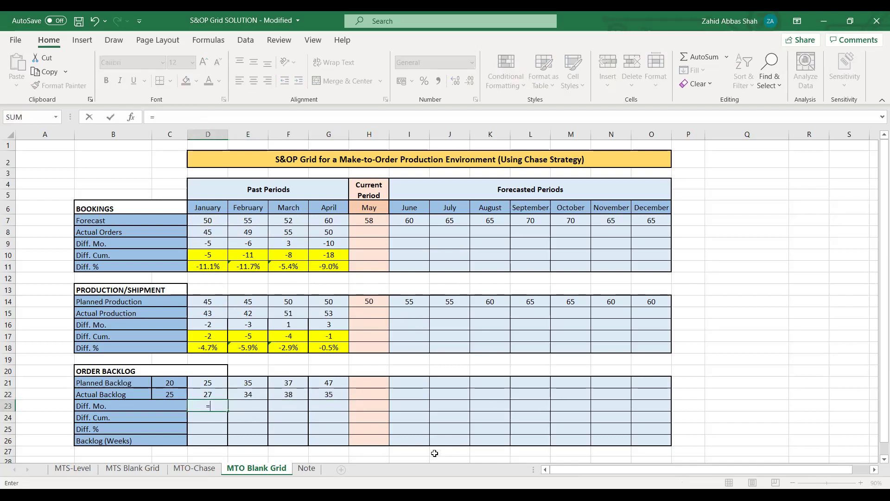
{"action": "left_click", "coordinate": [217, 390]}
{"action": "type", "text": "-"}
{"action": "left_click", "coordinate": [204, 381]}
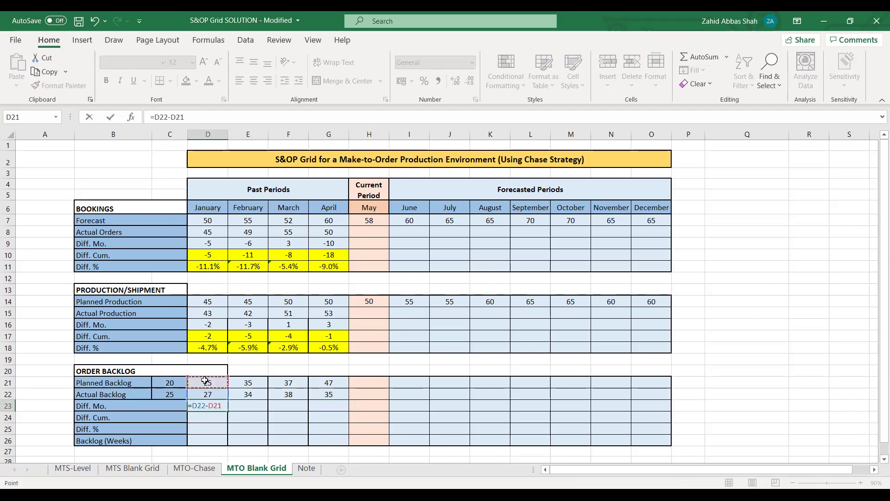
{"action": "key", "text": "Return"}
{"action": "left_click", "coordinate": [203, 405]}
{"action": "left_click_drag", "start_coordinate": [228, 411], "coordinate": [339, 411]}
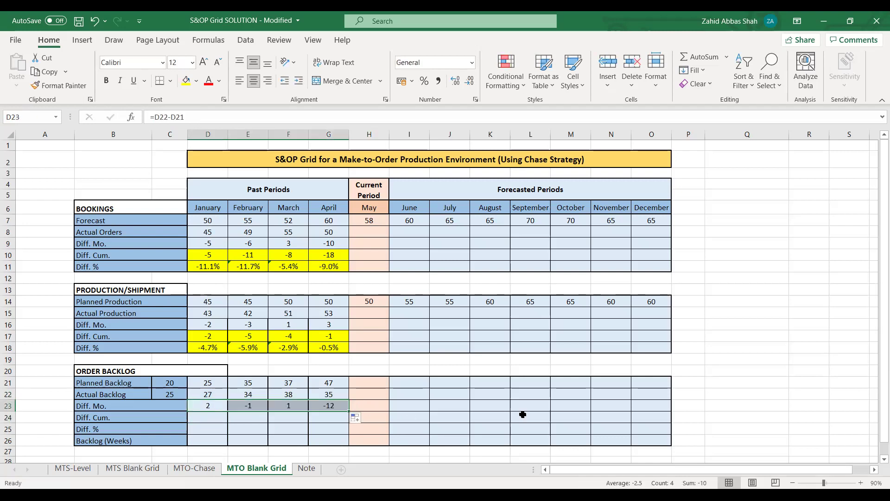
Calculate January's cumulative backlog difference in D24 as =SUM($D$23:D23) with an anchored start cell, and copy it across through April
{"action": "left_click", "coordinate": [223, 417]}
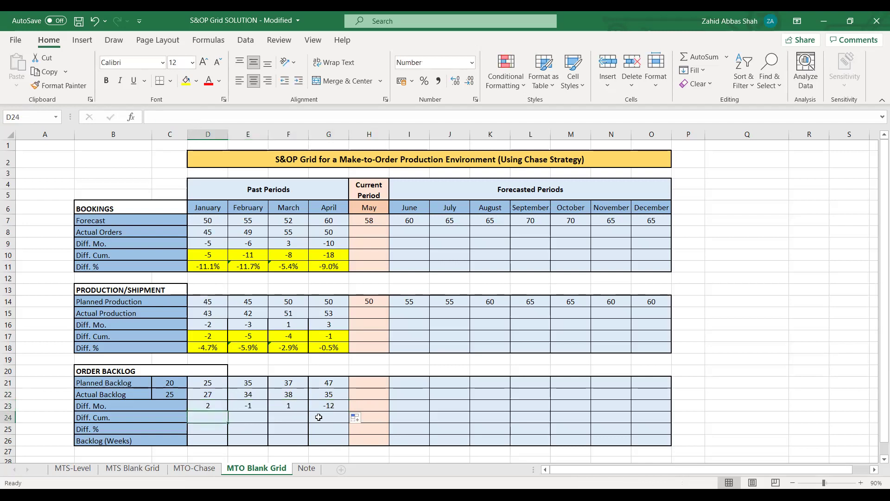
{"action": "type", "text": "="}
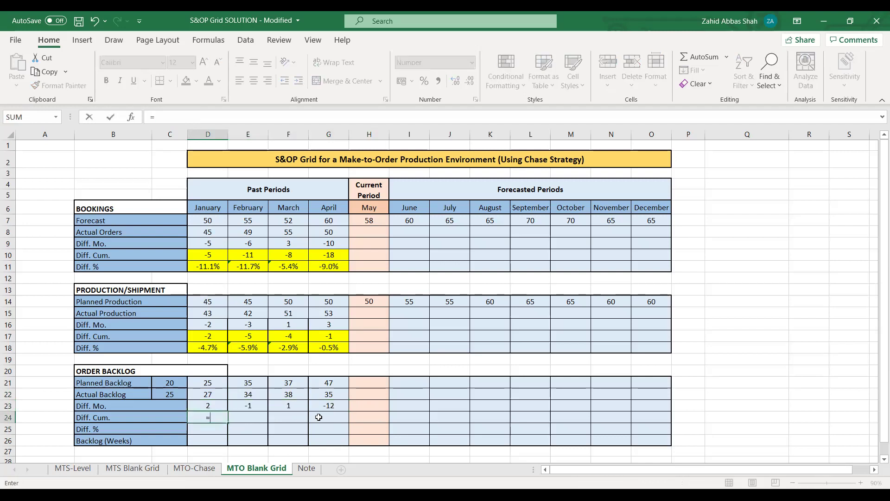
{"action": "type", "text": "sum("}
{"action": "left_click", "coordinate": [215, 406]}
{"action": "key", "text": "F8"}
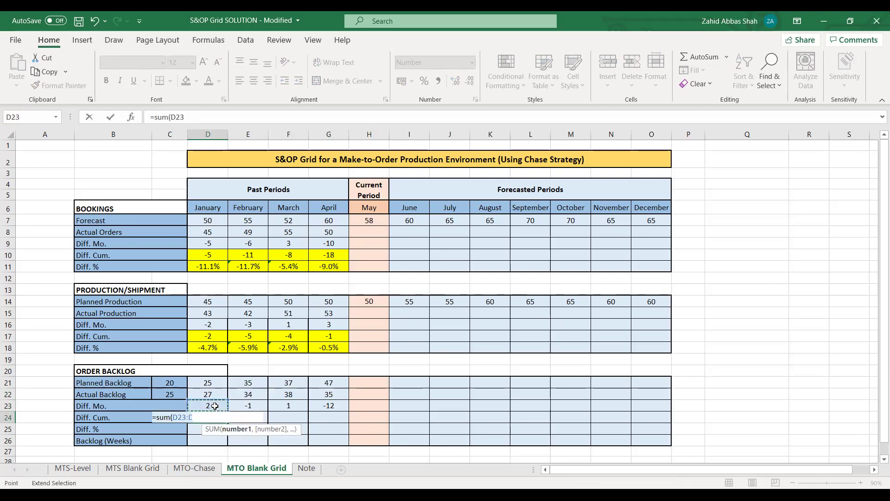
{"action": "type", "text": ")"}
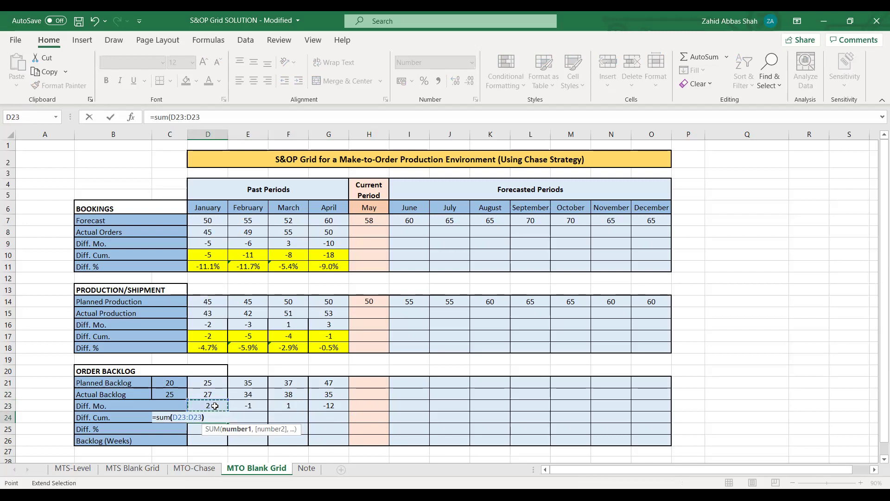
{"action": "left_click", "coordinate": [179, 417]}
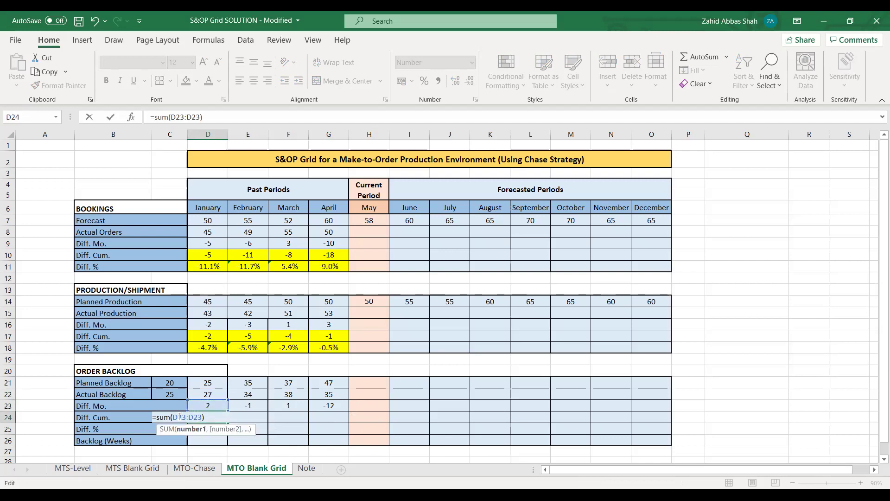
{"action": "key", "text": "F4"}
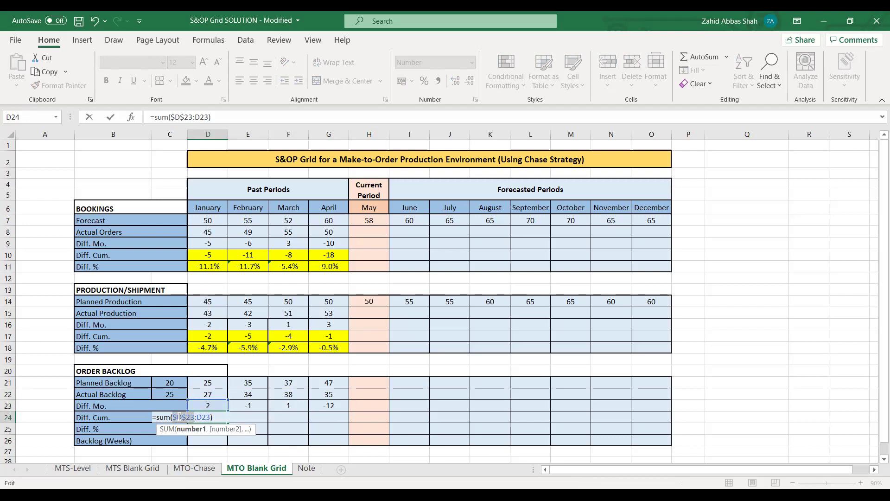
{"action": "key", "text": "Return"}
{"action": "left_click", "coordinate": [220, 419]}
{"action": "left_click_drag", "start_coordinate": [227, 422], "coordinate": [336, 420]}
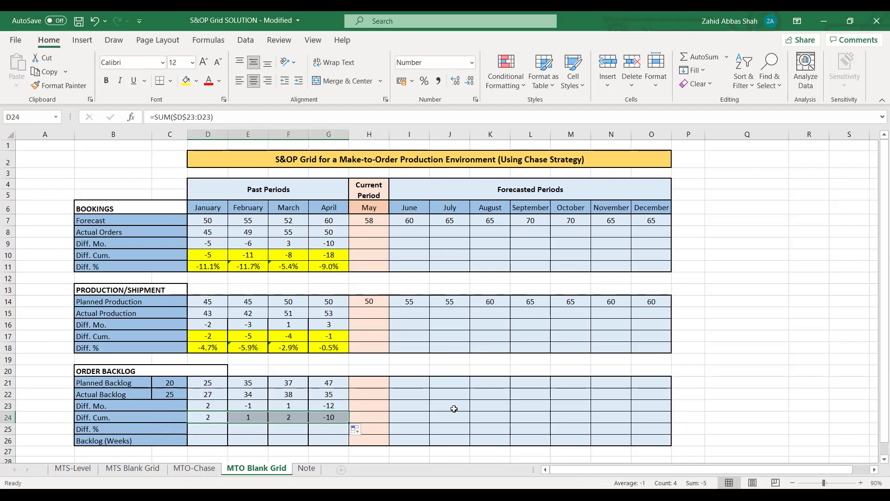
Calculate January's backlog percentage difference in D25 as cumulative difference over cumulative actual backlog, =D24/SUM($D$22:D22), anchoring the range start
{"action": "left_click", "coordinate": [199, 427]}
{"action": "key", "text": "F2"}
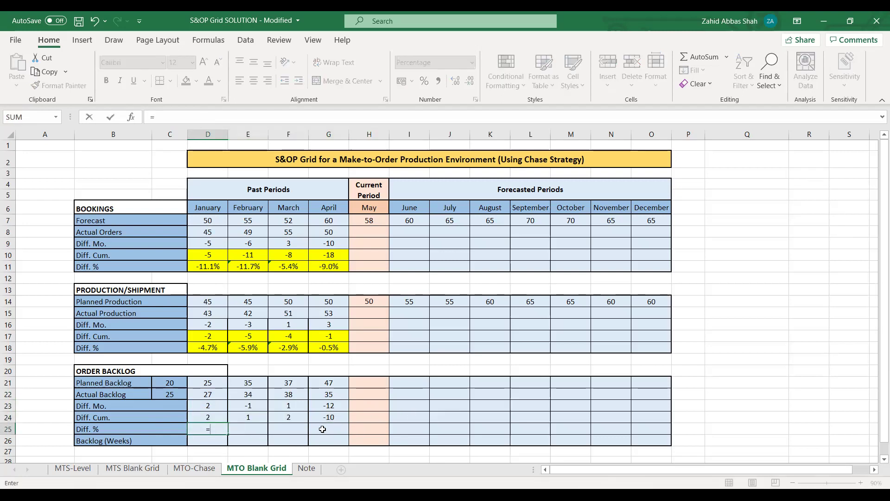
{"action": "left_click", "coordinate": [219, 416]}
{"action": "type", "text": "/"}
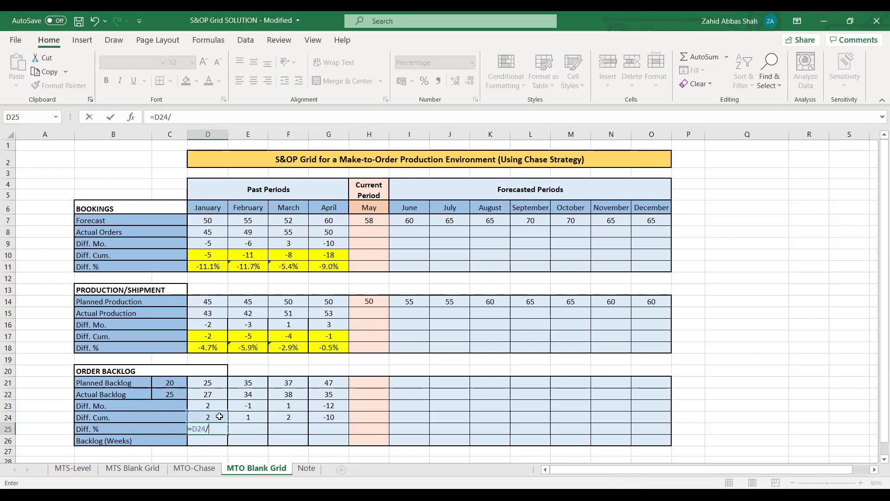
{"action": "type", "text": "sum("}
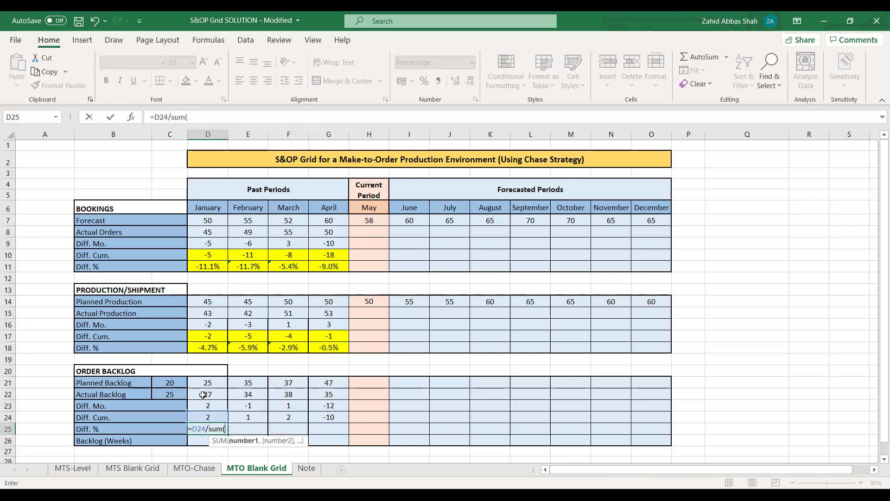
{"action": "left_click", "coordinate": [203, 395]}
{"action": "key", "text": "F8"}
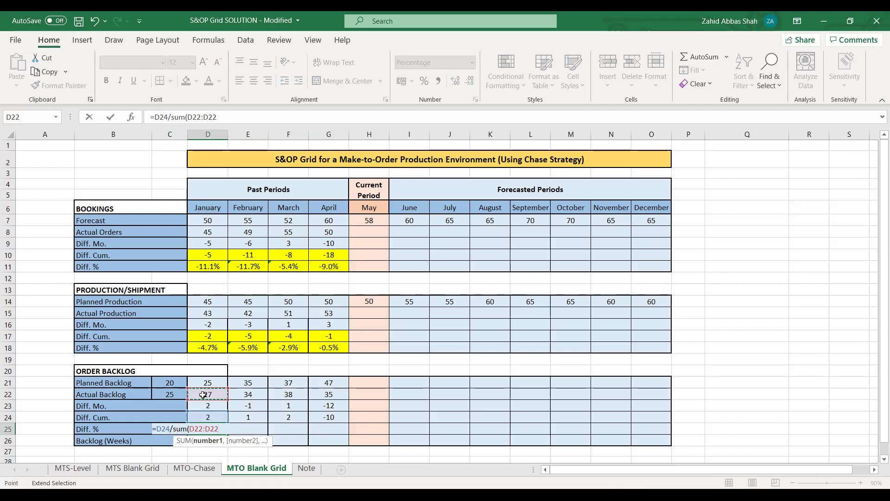
{"action": "type", "text": ")"}
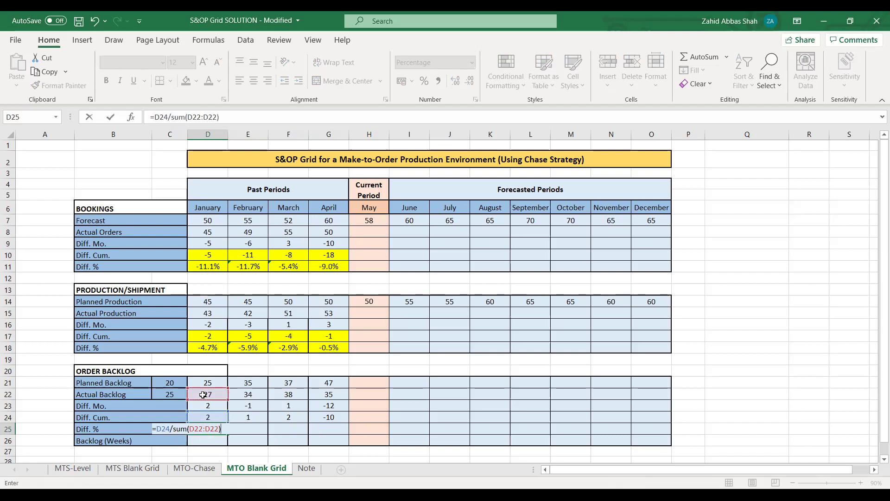
{"action": "left_click", "coordinate": [200, 428]}
{"action": "key", "text": "F4"}
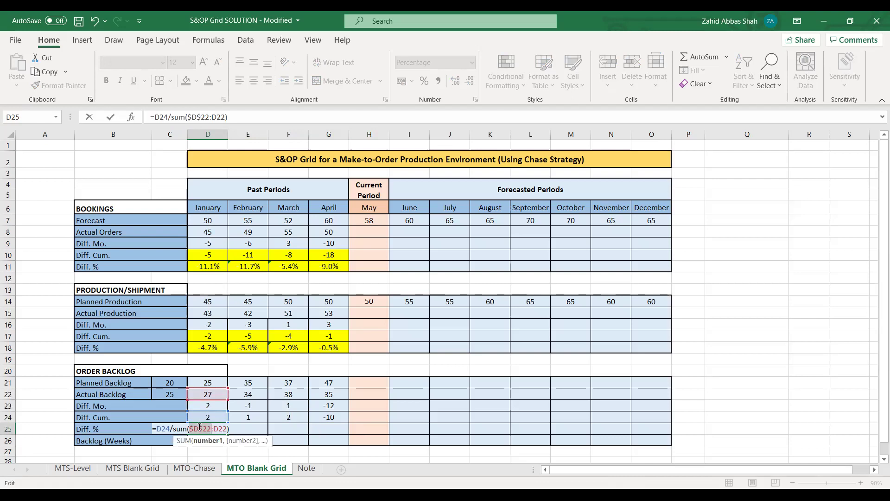
{"action": "key", "text": "Return"}
Copy the backlog Diff. % formula in D25 across through April and fill April's cell G25 with yellow
{"action": "left_click", "coordinate": [213, 428]}
{"action": "left_click_drag", "start_coordinate": [228, 435], "coordinate": [345, 433]}
{"action": "left_click", "coordinate": [532, 407]}
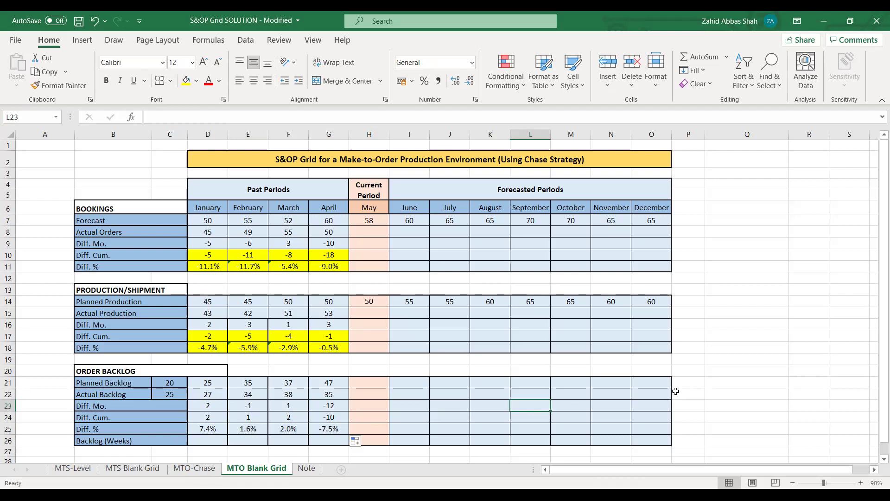
{"action": "left_click", "coordinate": [316, 431]}
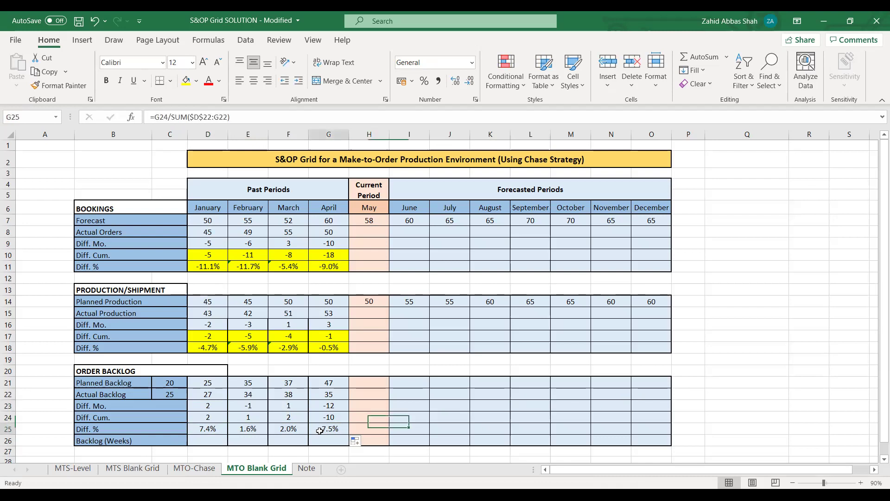
{"action": "left_click", "coordinate": [186, 81]}
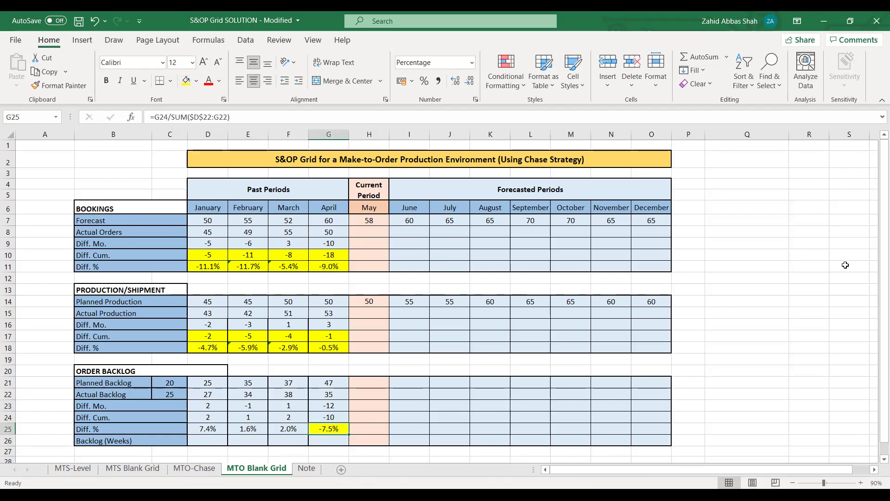
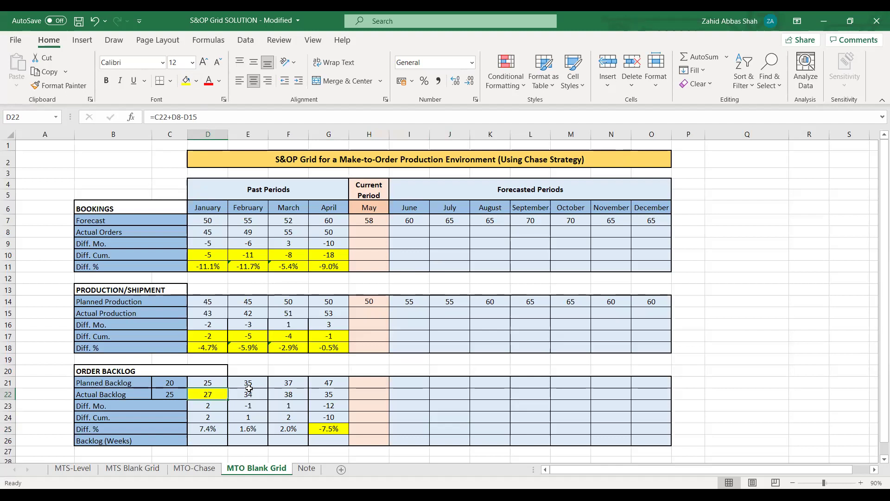
Calculate January's backlog in weeks in D26 as actual backlog divided by February's weekly planned production, =D22/(E14/4)
{"action": "left_click", "coordinate": [213, 439]}
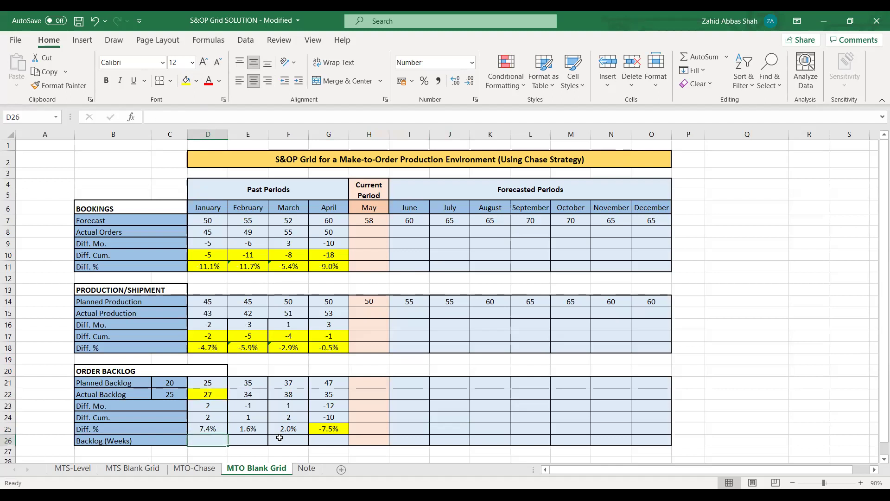
{"action": "type", "text": "="}
{"action": "left_click", "coordinate": [198, 393]}
{"action": "type", "text": "/("}
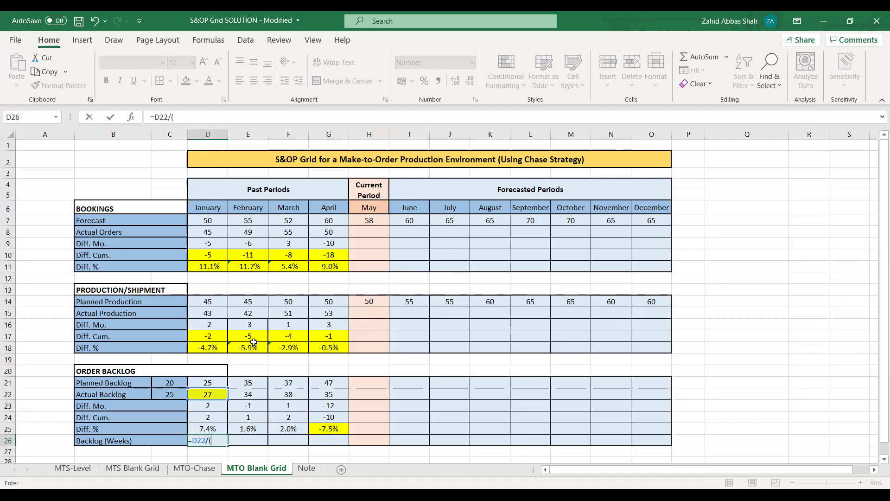
{"action": "left_click", "coordinate": [245, 301]}
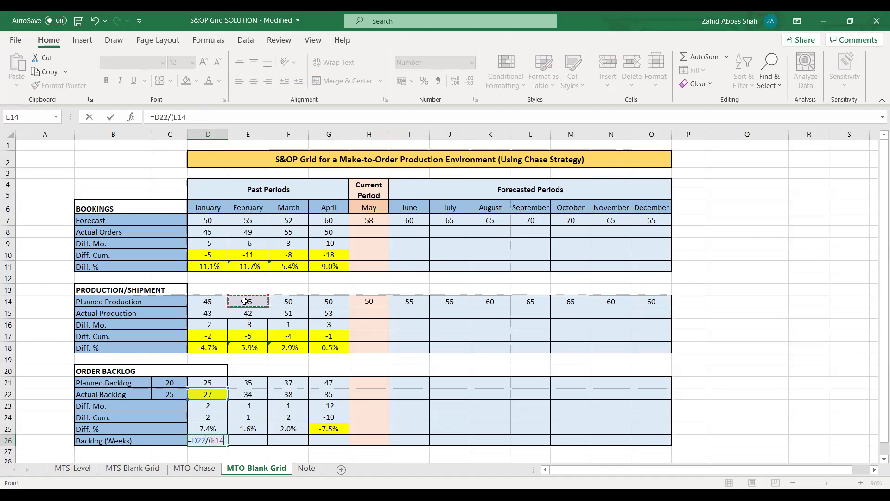
{"action": "type", "text": "/4)"}
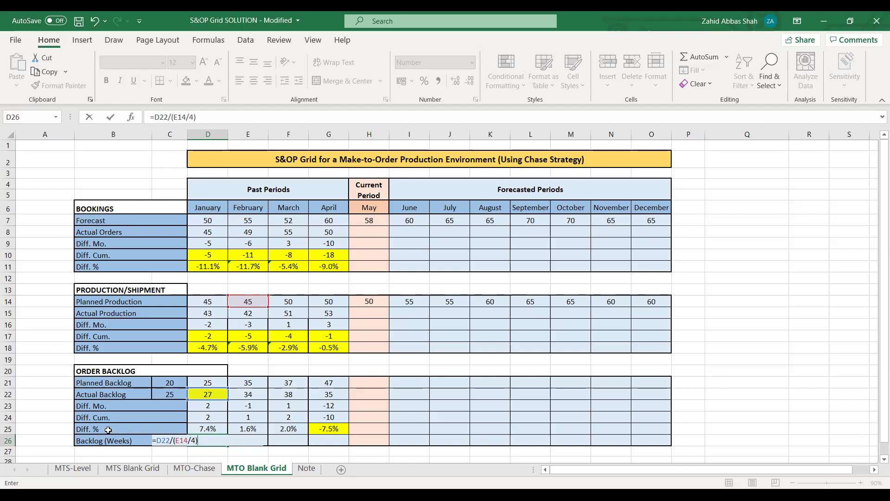
{"action": "key", "text": "Return"}
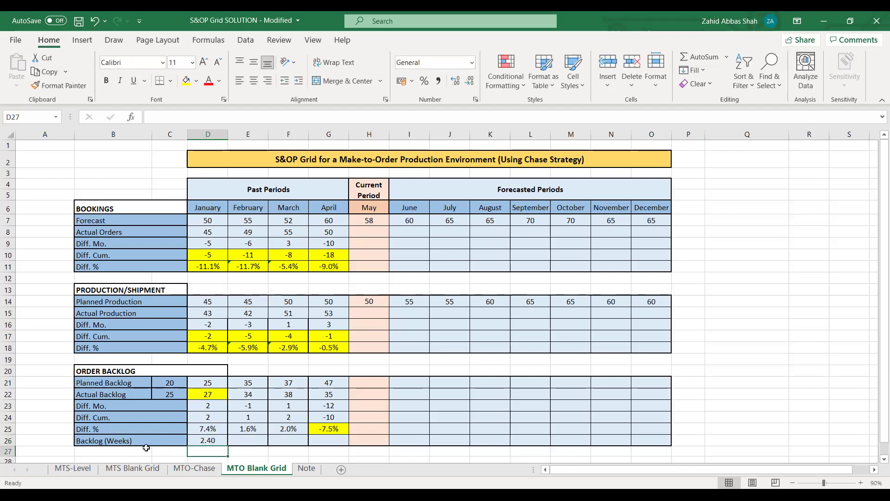
{"action": "left_click", "coordinate": [211, 392]}
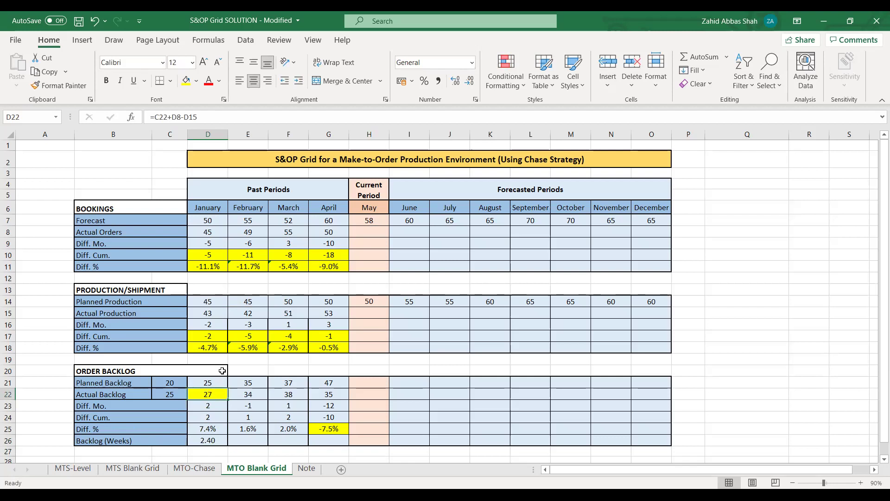
{"action": "left_click", "coordinate": [249, 302]}
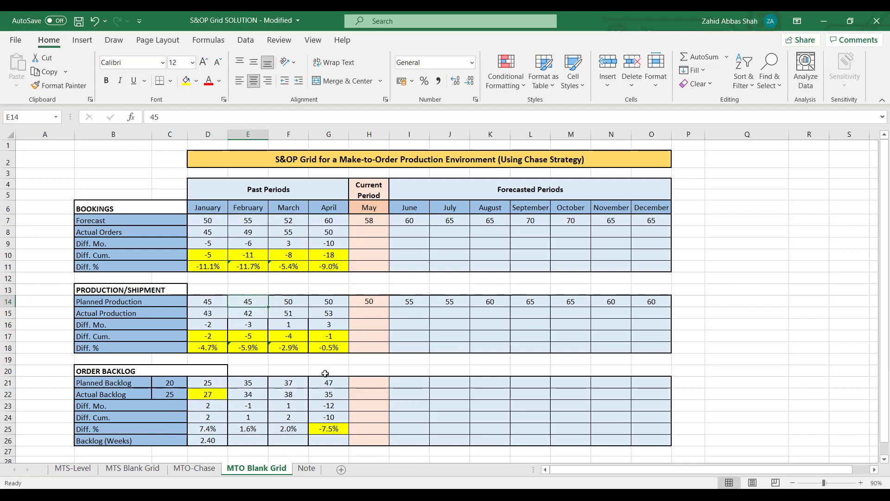
Calculate February's backlog in weeks in E26 as actual backlog divided by March's weekly planned production, =E22/(F14/4)
{"action": "left_click", "coordinate": [238, 438]}
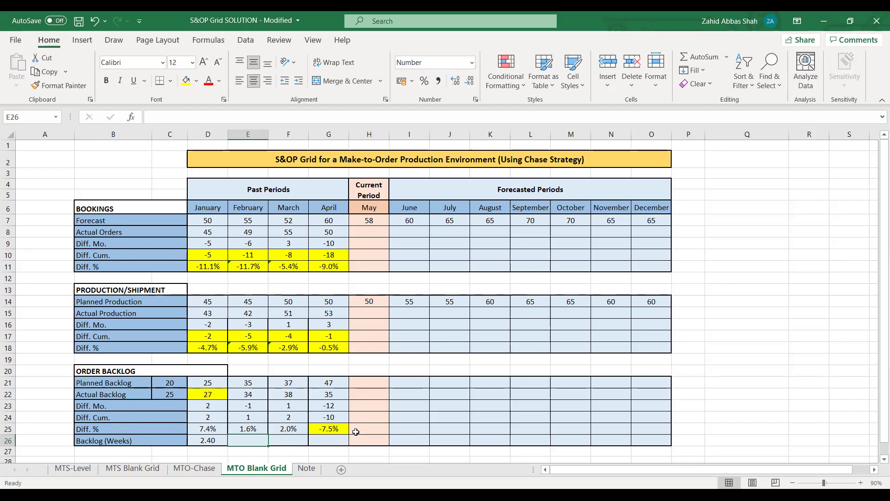
{"action": "type", "text": "="}
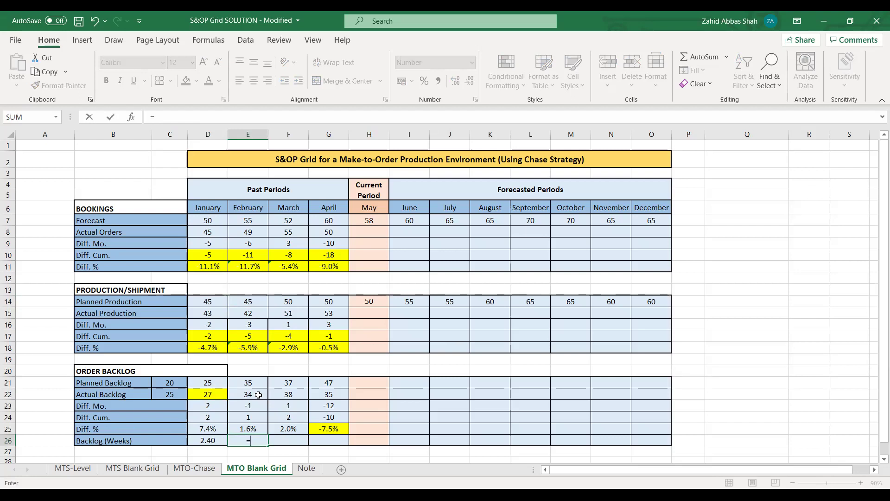
{"action": "left_click", "coordinate": [258, 393]}
{"action": "type", "text": "/("}
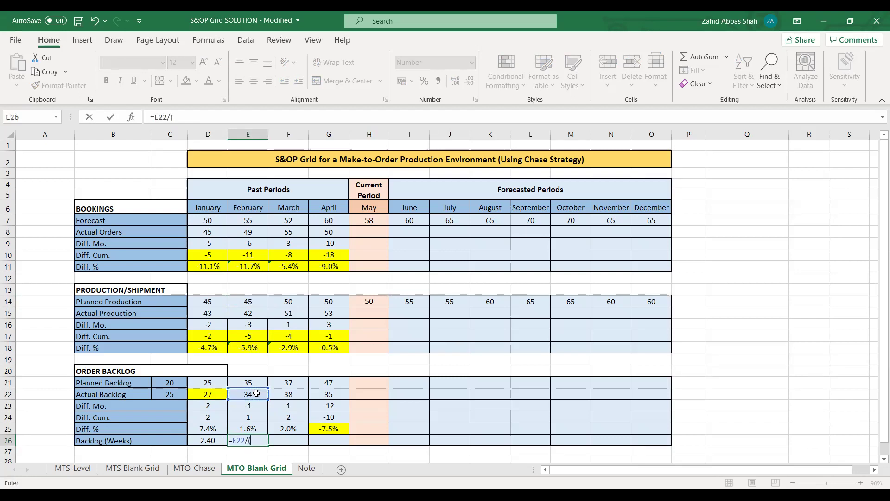
{"action": "left_click", "coordinate": [286, 303]}
{"action": "type", "text": "/"}
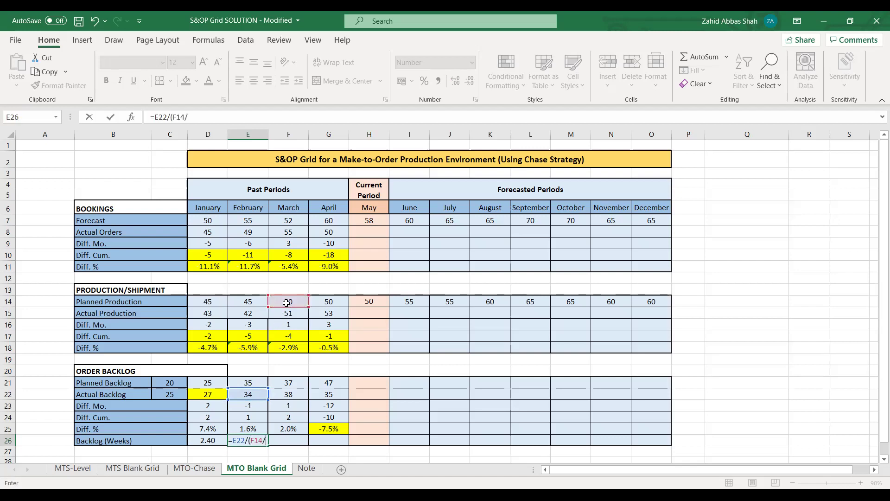
{"action": "type", "text": "4)"}
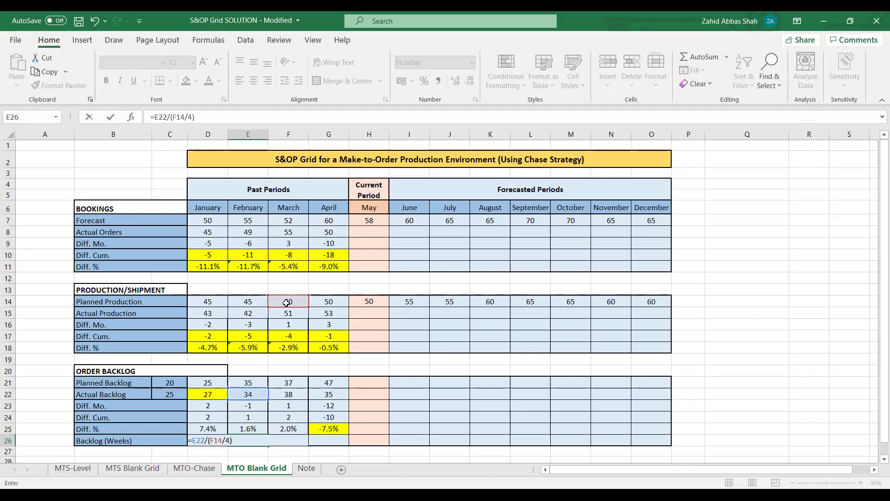
{"action": "key", "text": "Return"}
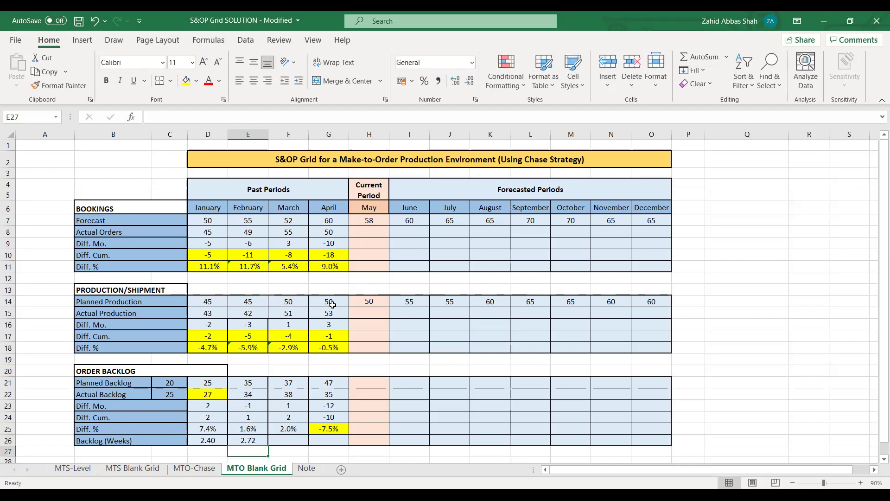
Fill February's actual backlog cell E22 with yellow and copy the Backlog (Weeks) formula in E26 across through April
{"action": "left_click", "coordinate": [246, 439]}
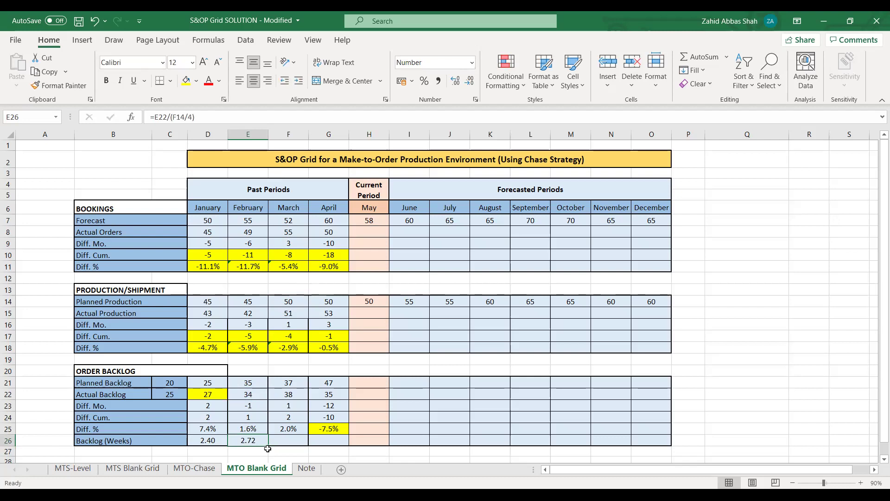
{"action": "left_click", "coordinate": [250, 394]}
{"action": "left_click", "coordinate": [185, 81]}
{"action": "left_click", "coordinate": [254, 438]}
{"action": "left_click_drag", "start_coordinate": [268, 445], "coordinate": [330, 447]}
{"action": "left_click", "coordinate": [449, 417]}
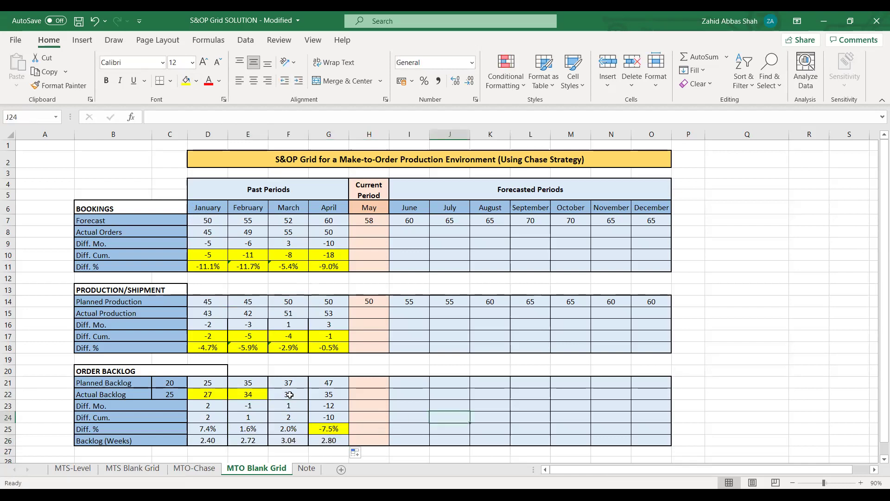
Fill the Actual Backlog and Backlog (Weeks) cells for March and April (F22, F26, G22, G26) with yellow
{"action": "left_click", "coordinate": [290, 395]}
{"action": "left_click", "coordinate": [185, 81]}
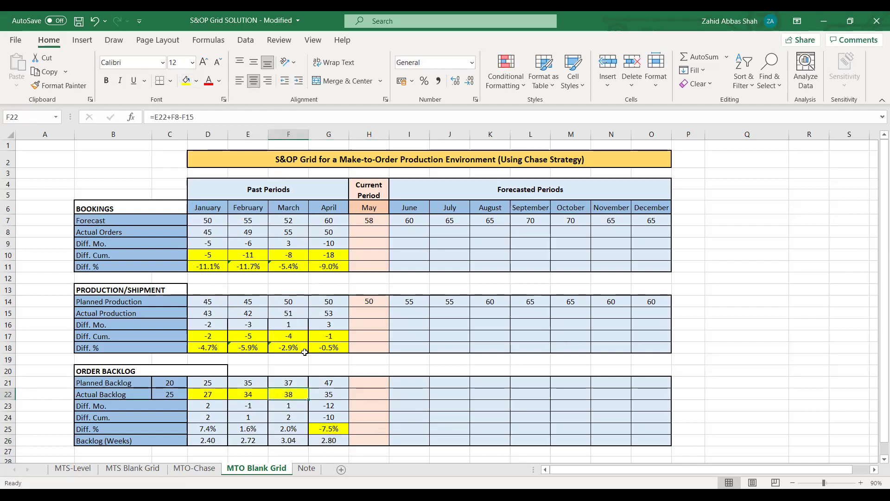
{"action": "left_click", "coordinate": [288, 439]}
{"action": "left_click", "coordinate": [186, 82]}
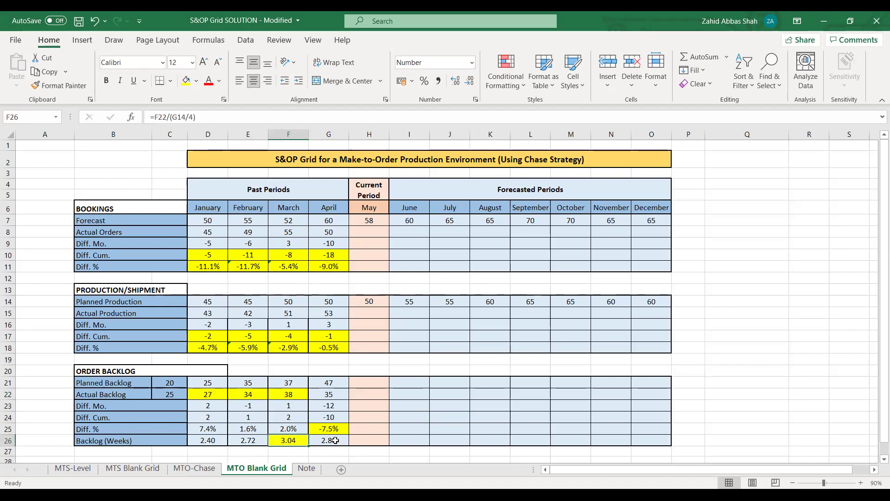
{"action": "left_click", "coordinate": [328, 398]}
{"action": "left_click", "coordinate": [185, 82]}
{"action": "left_click", "coordinate": [324, 441]}
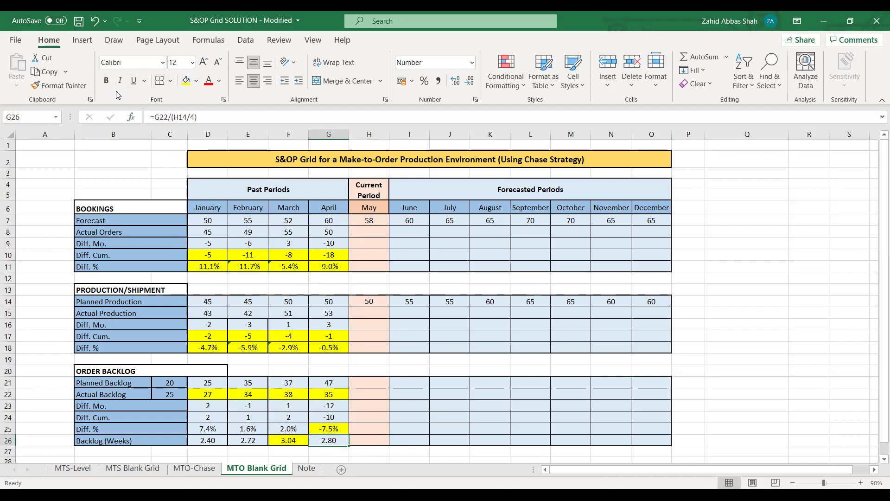
{"action": "left_click", "coordinate": [186, 81]}
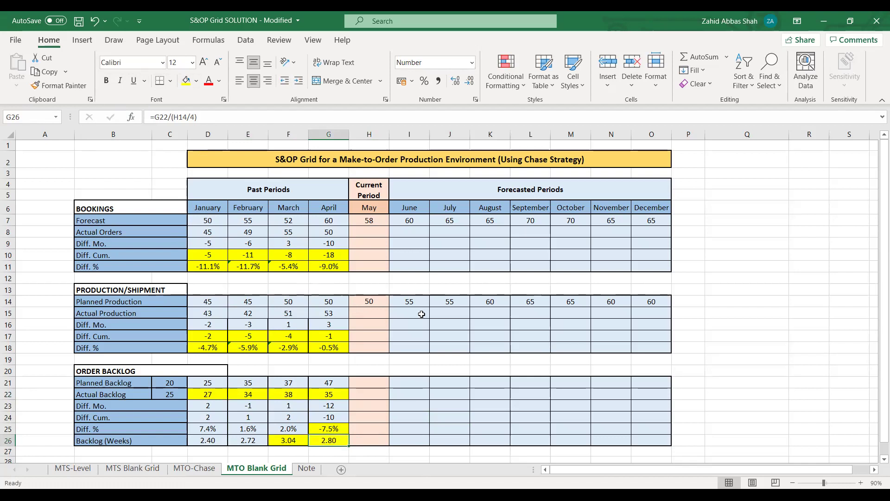